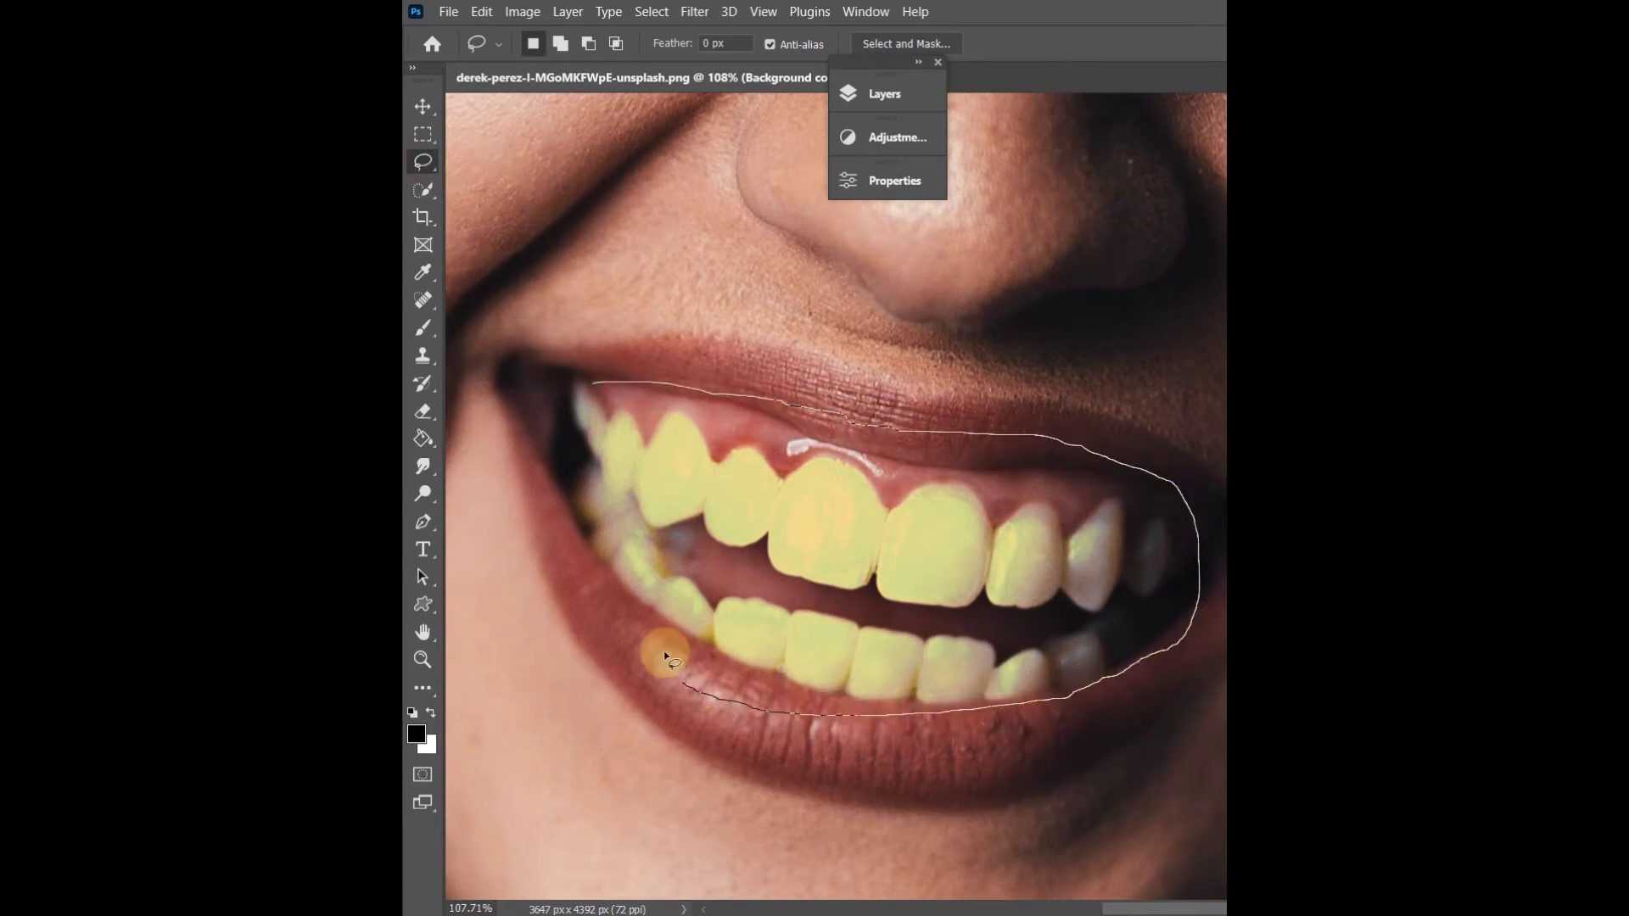
# Lasso the teeth and whiten them with a Hue/Saturation adjustment layer: Yellows saturation -90, lightness +57
pyautogui.moveTo(580, 384); pyautogui.dragTo(587, 369)
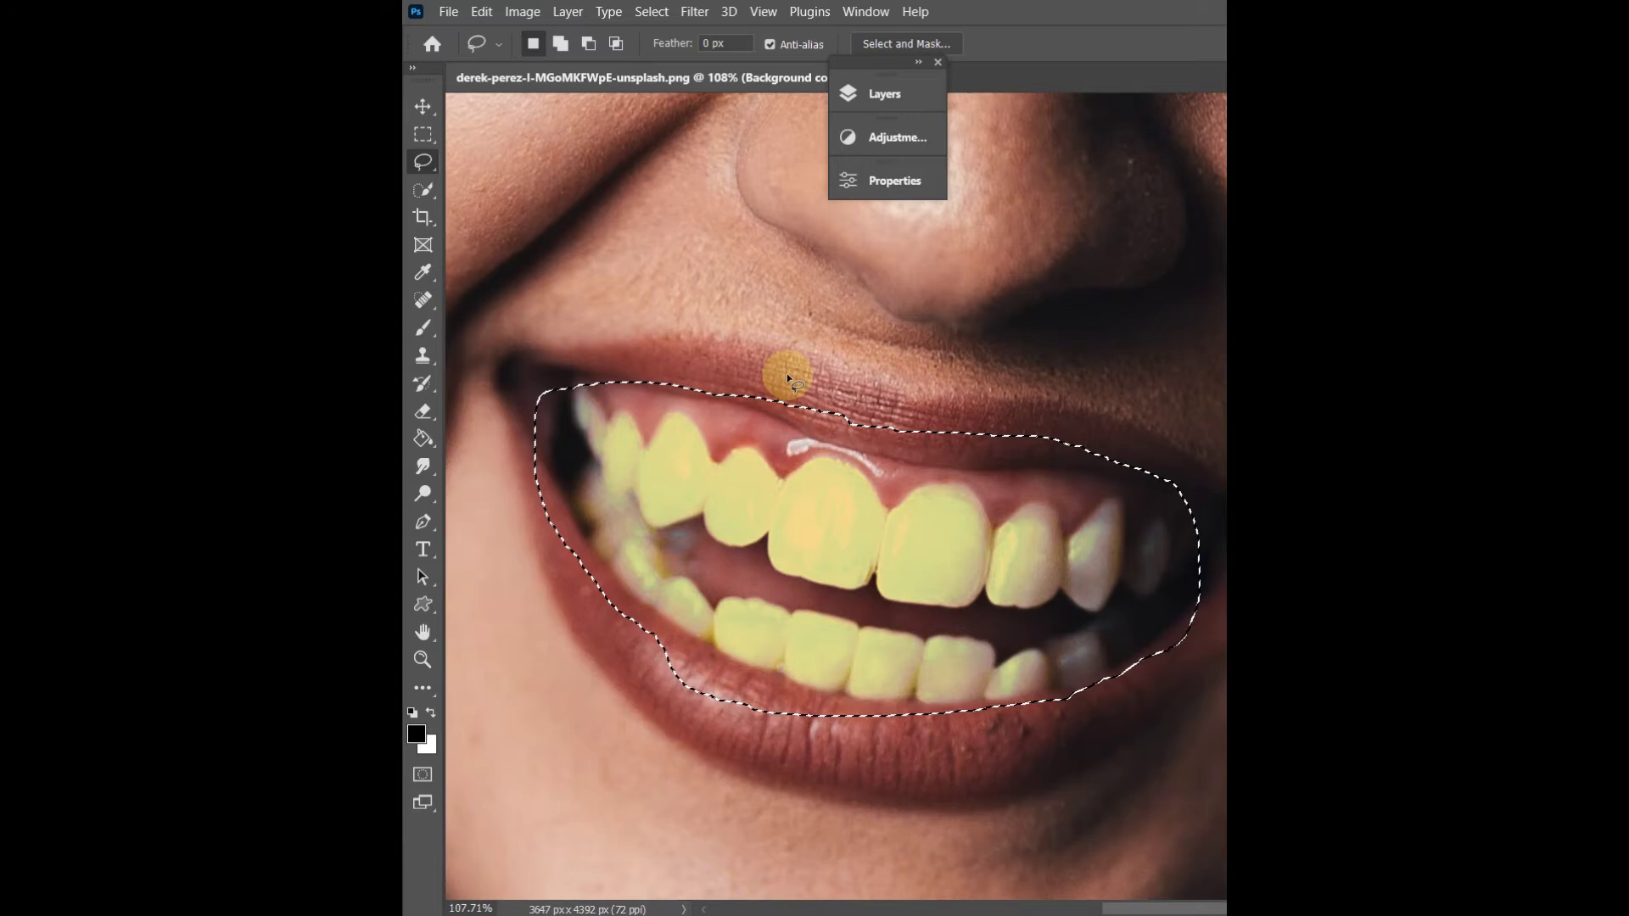
pyautogui.scroll(1, 832, 434)
pyautogui.click(882, 137)
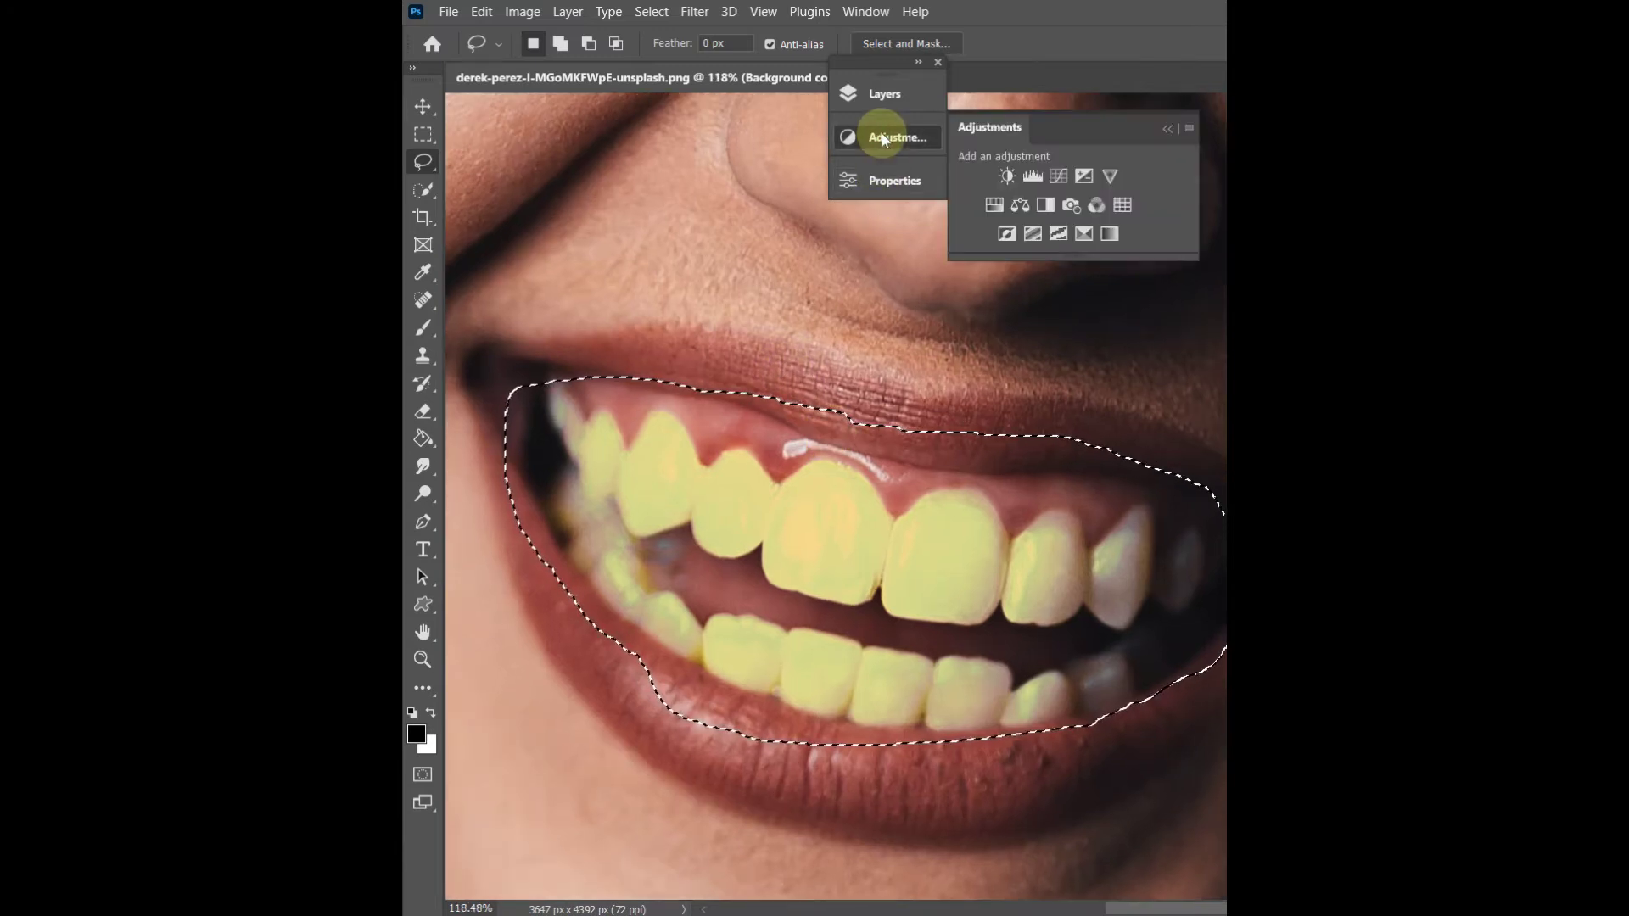
pyautogui.click(995, 206)
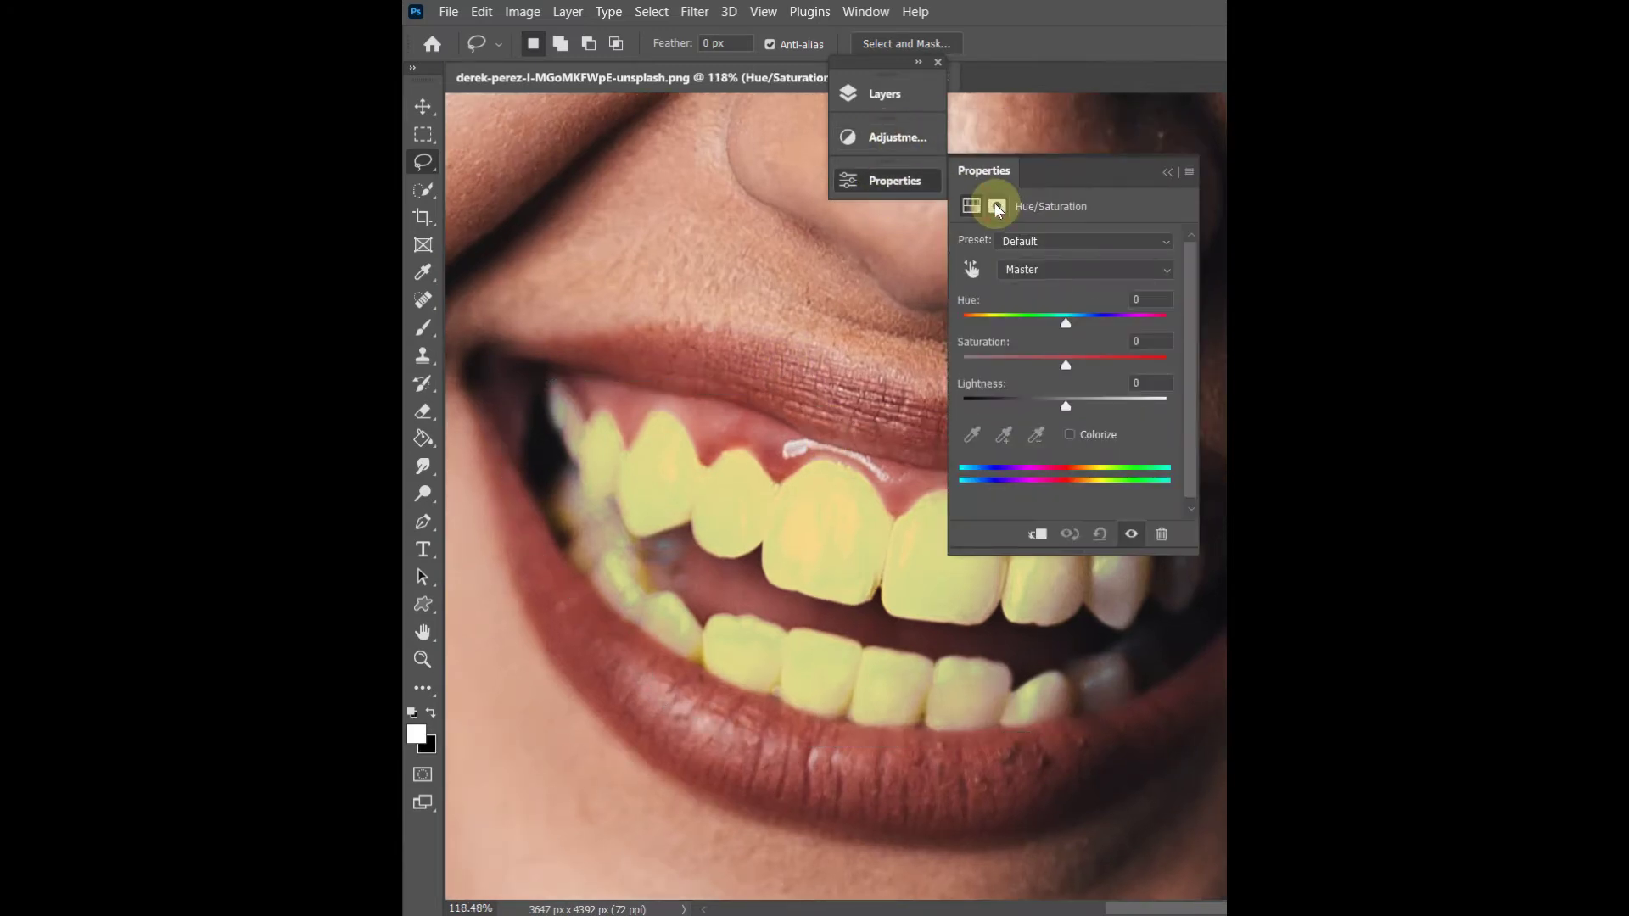
pyautogui.click(972, 268)
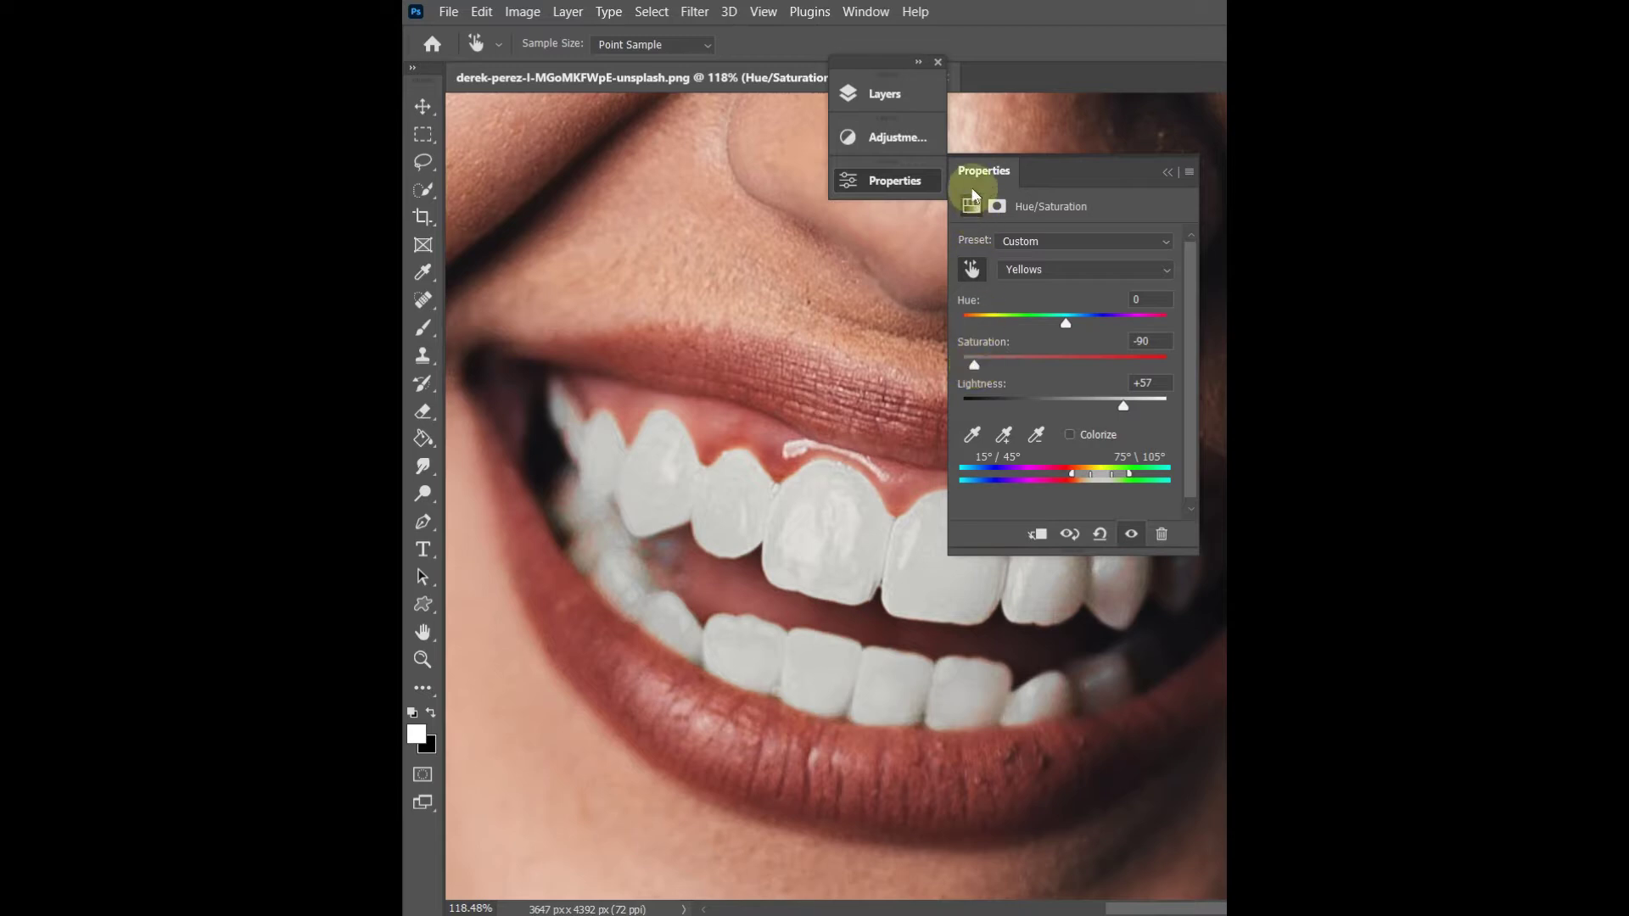
# Toggle the Hue/Saturation layer's visibility to compare the teeth before and after whitening
pyautogui.click(940, 169)
pyautogui.click(887, 98)
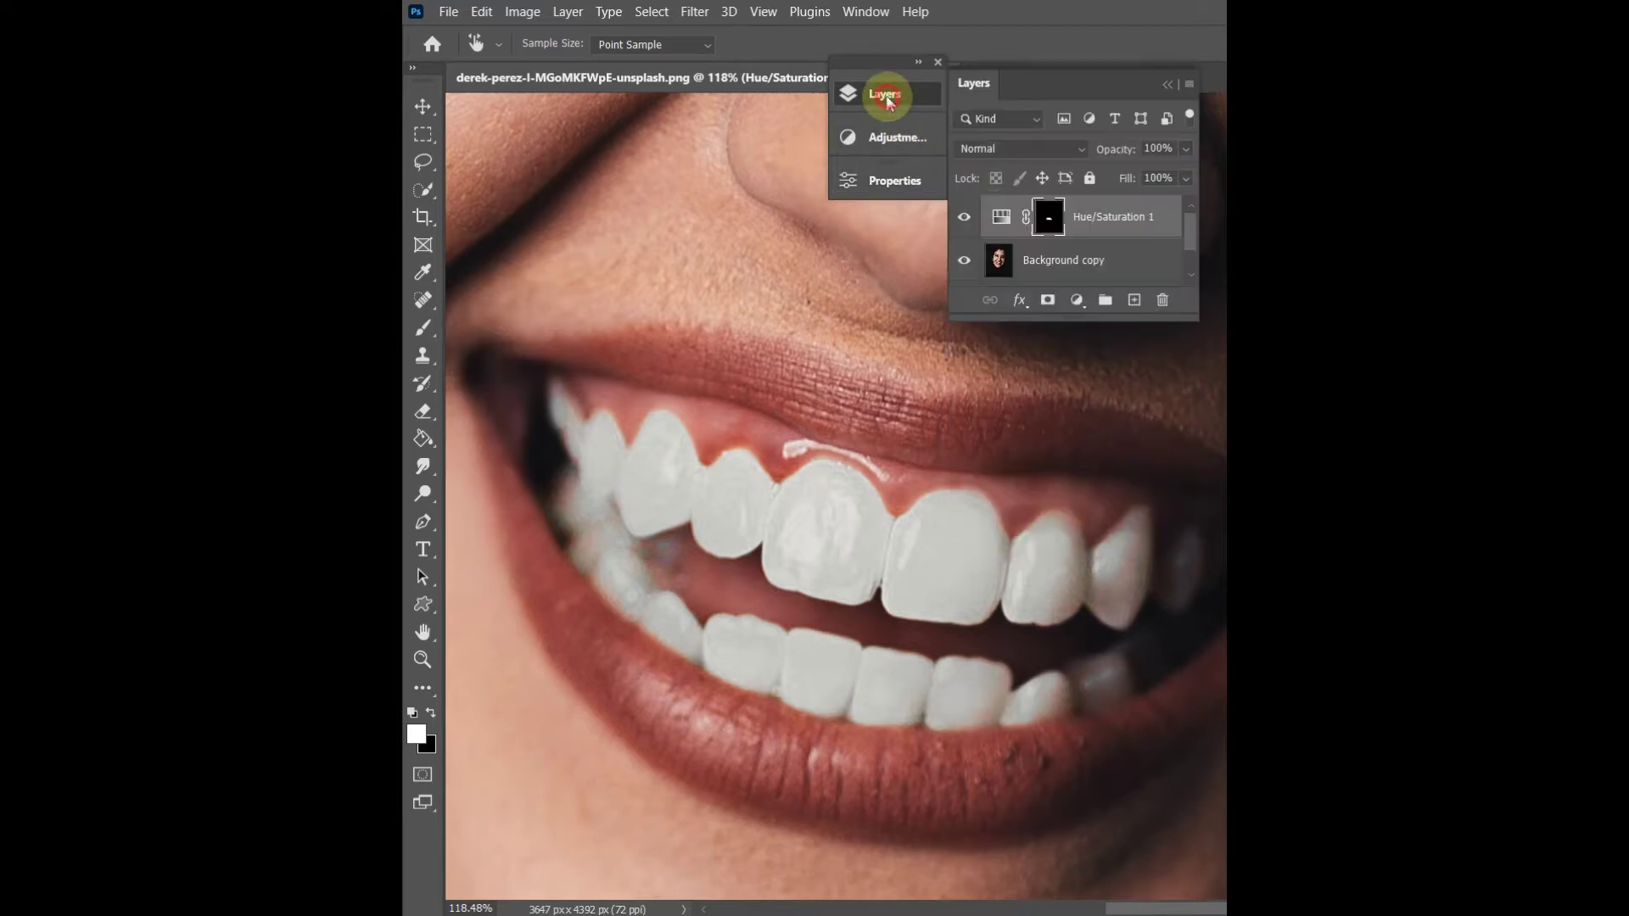
pyautogui.click(966, 217)
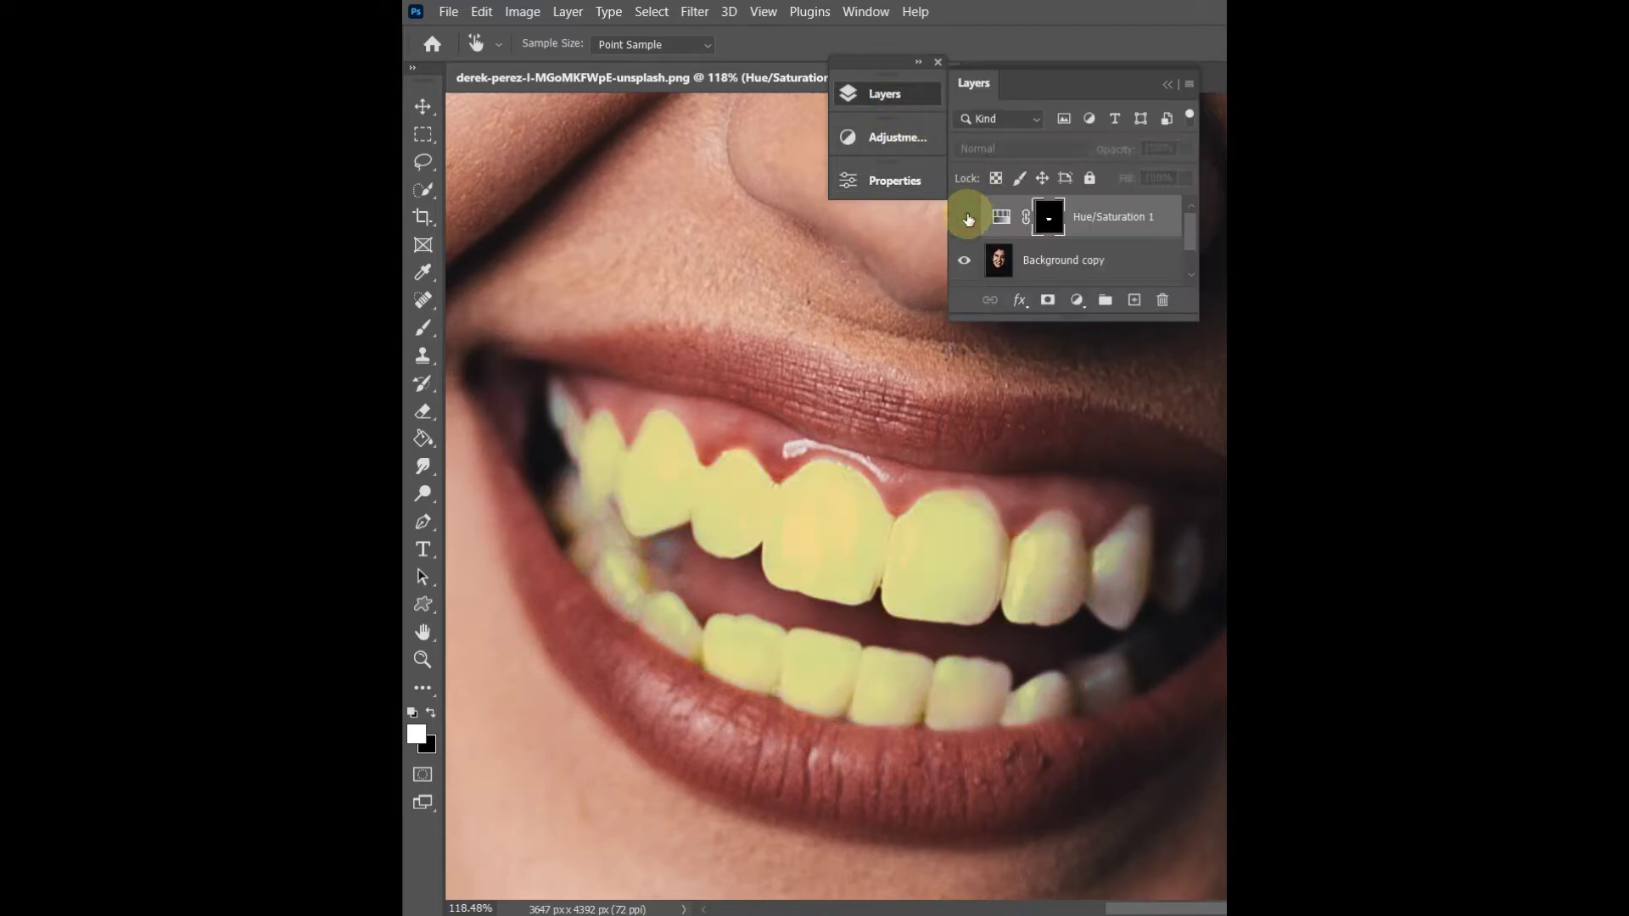
pyautogui.scroll(-8, 849, 343)
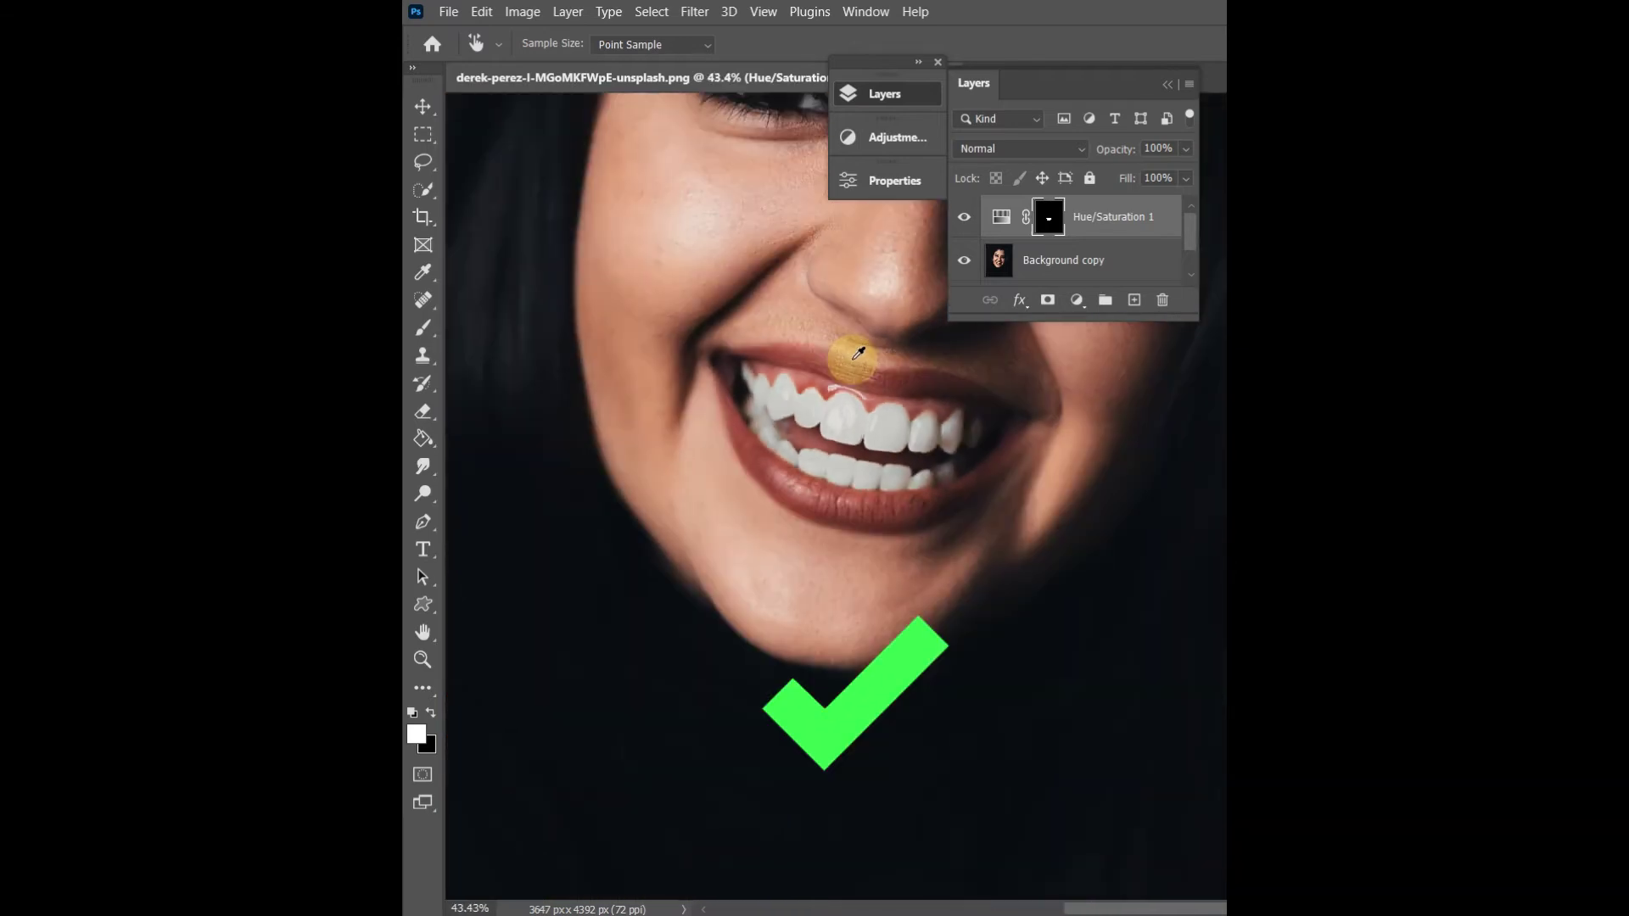
# Paint out the corgi's eye on the image's right side with surrounding fur using the Clone Stamp tool
pyautogui.click(806, 415)
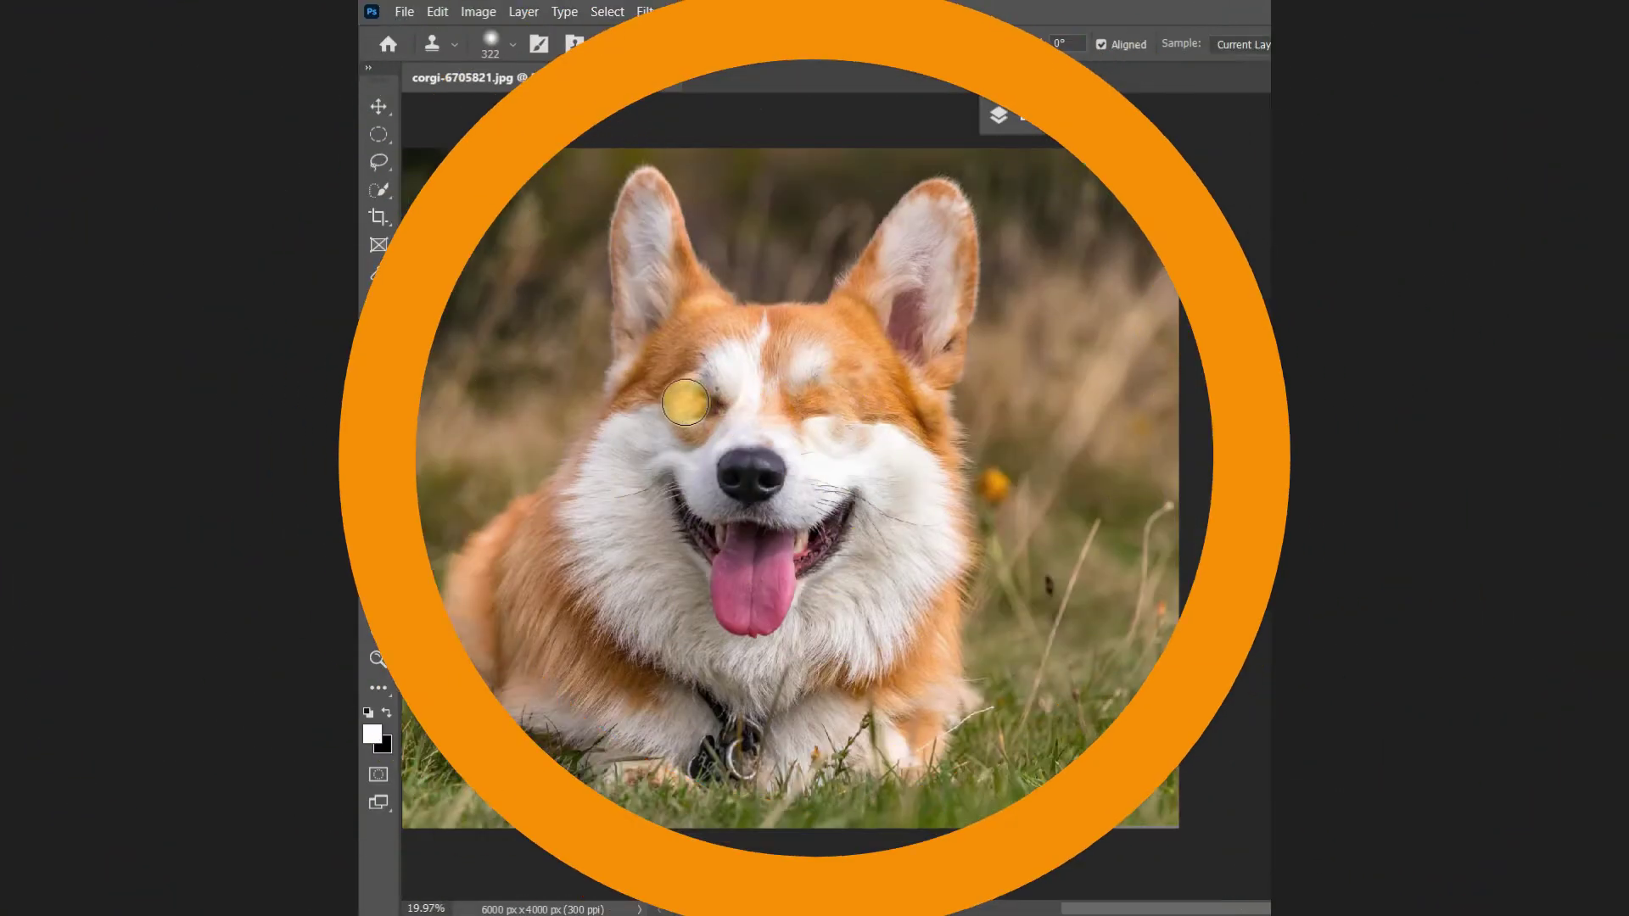
pyautogui.scroll(2, 685, 402)
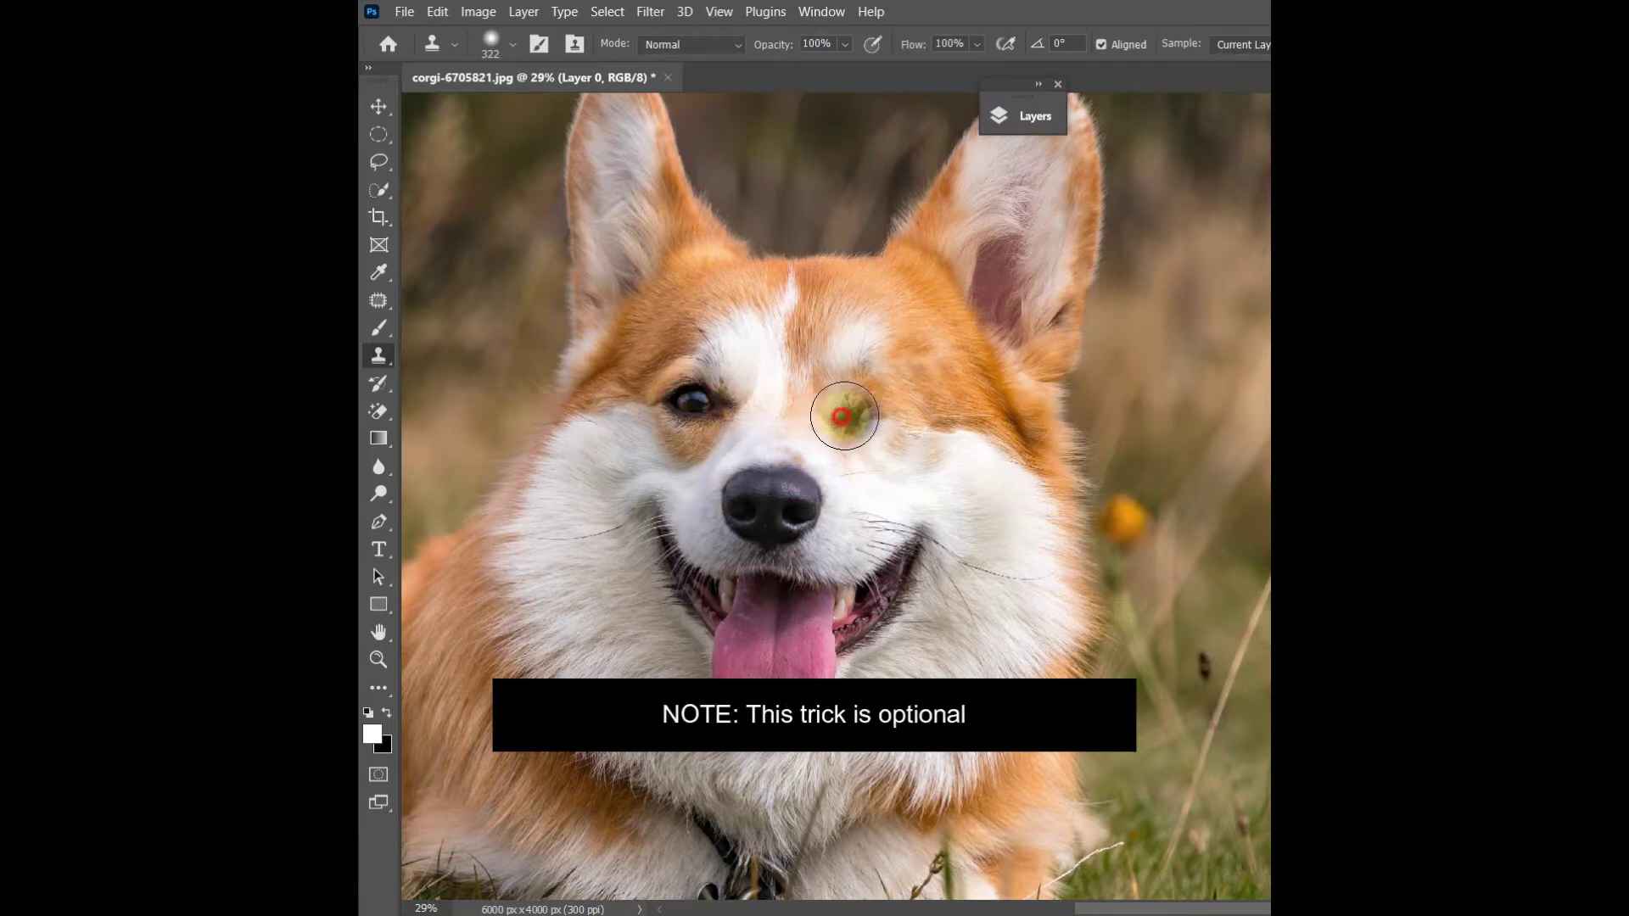
pyautogui.moveTo(918, 429)
pyautogui.mouseDown()
pyautogui.moveTo(955, 519)
pyautogui.moveTo(923, 321)
pyautogui.moveTo(1012, 466)
pyautogui.mouseUp()
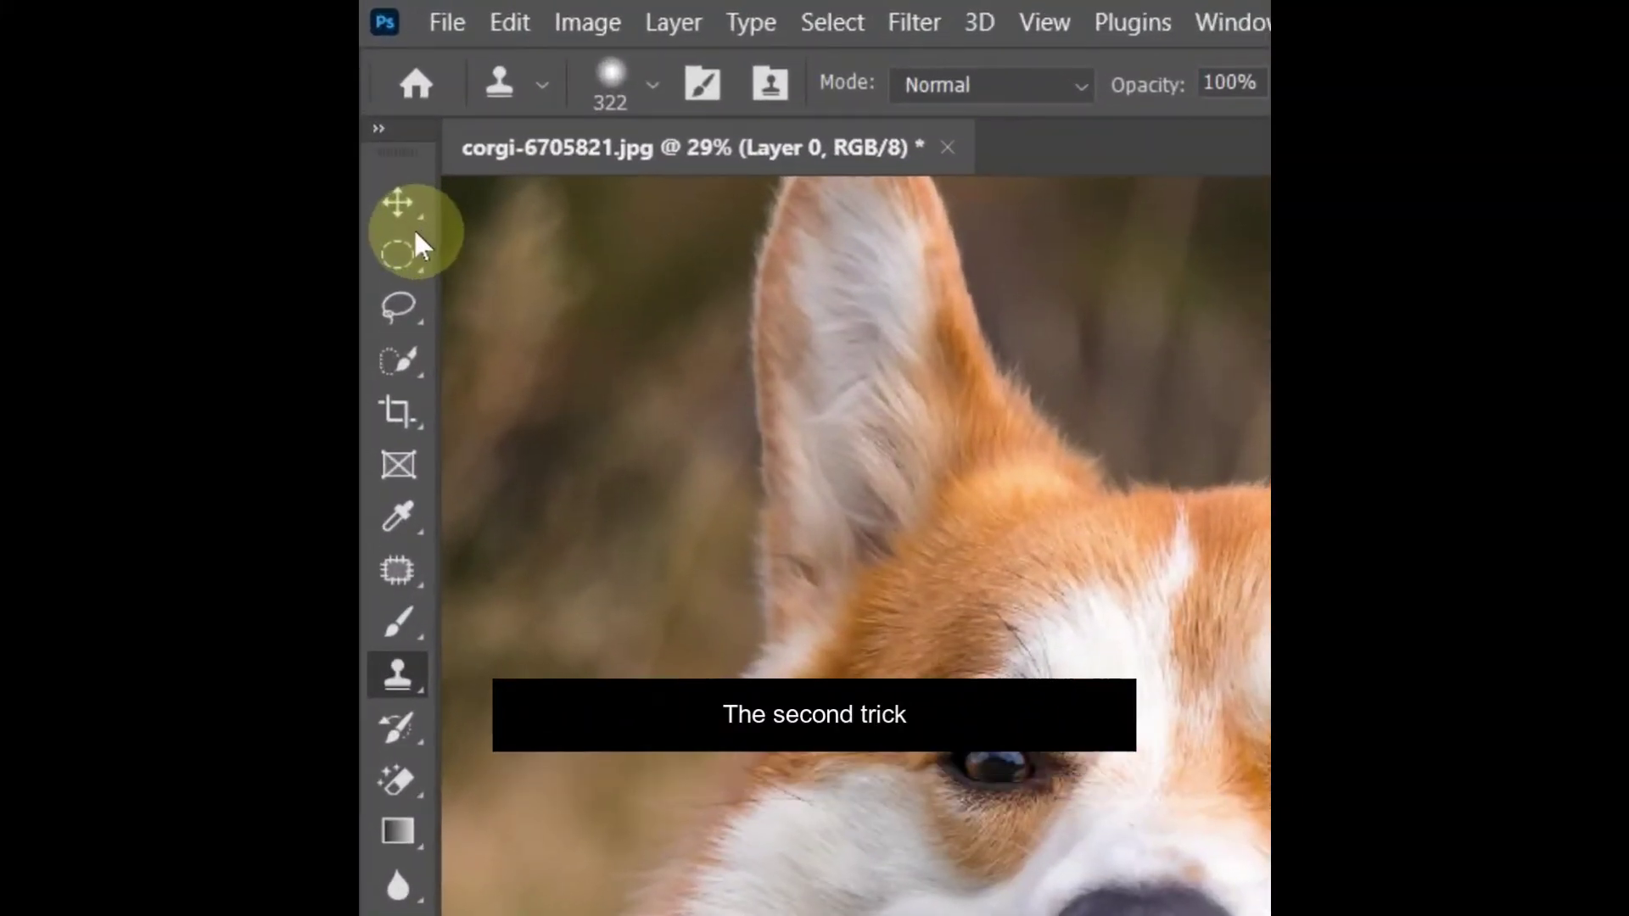
# Select the corgi's remaining eye with an elliptical marquee feathered 40 px and copy it to a new layer
pyautogui.click(399, 254)
pyautogui.click(521, 292)
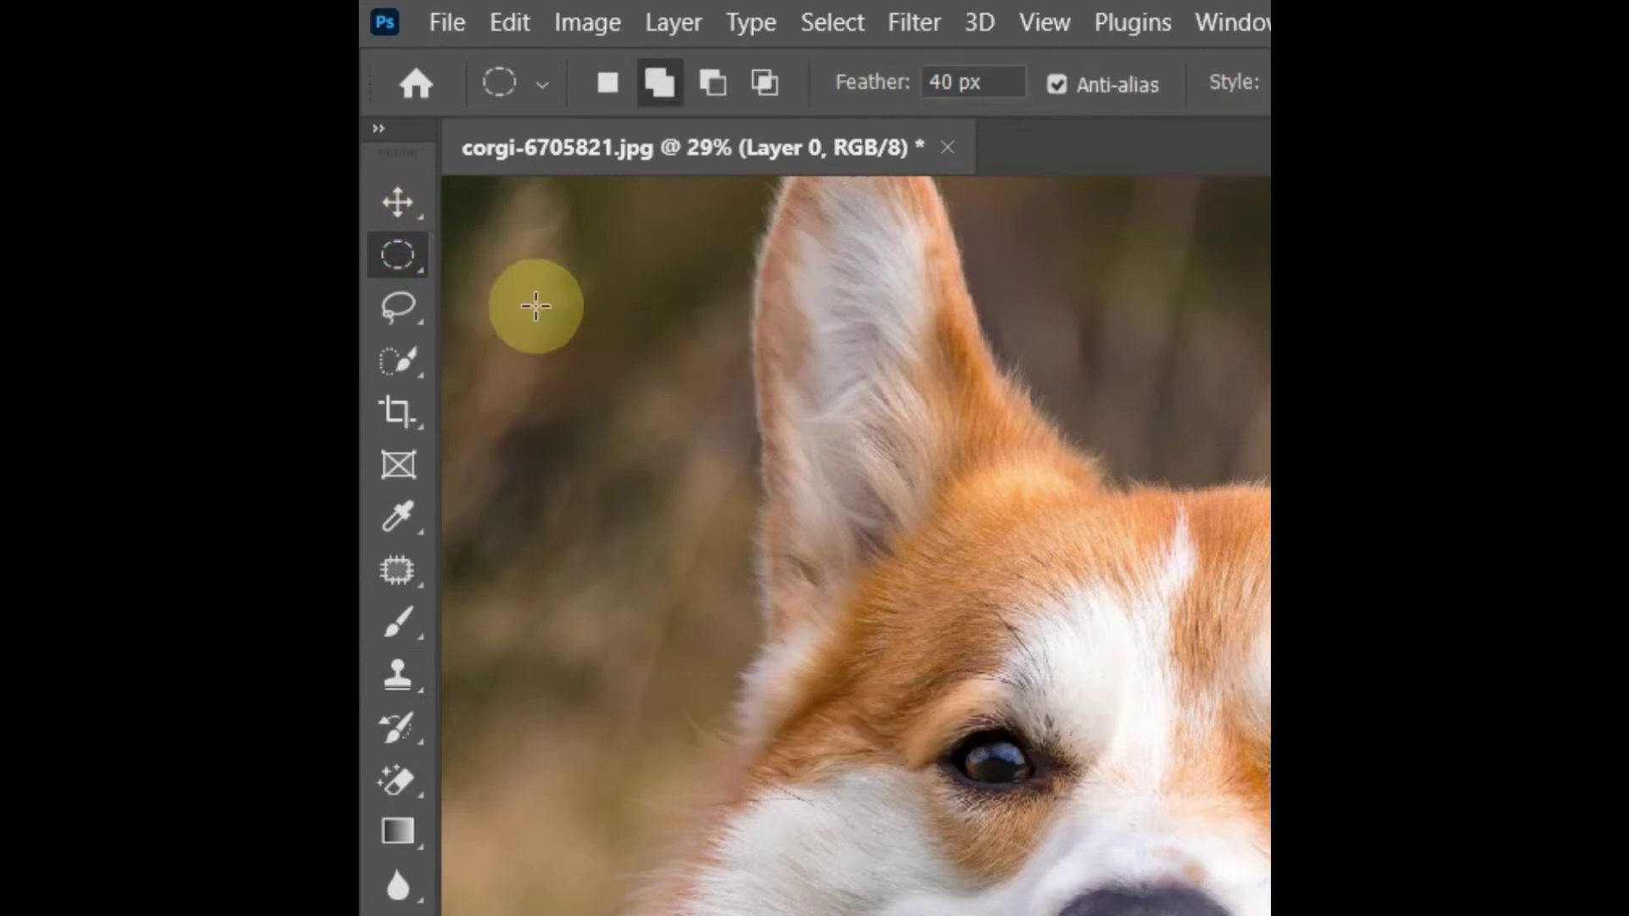
pyautogui.click(874, 82)
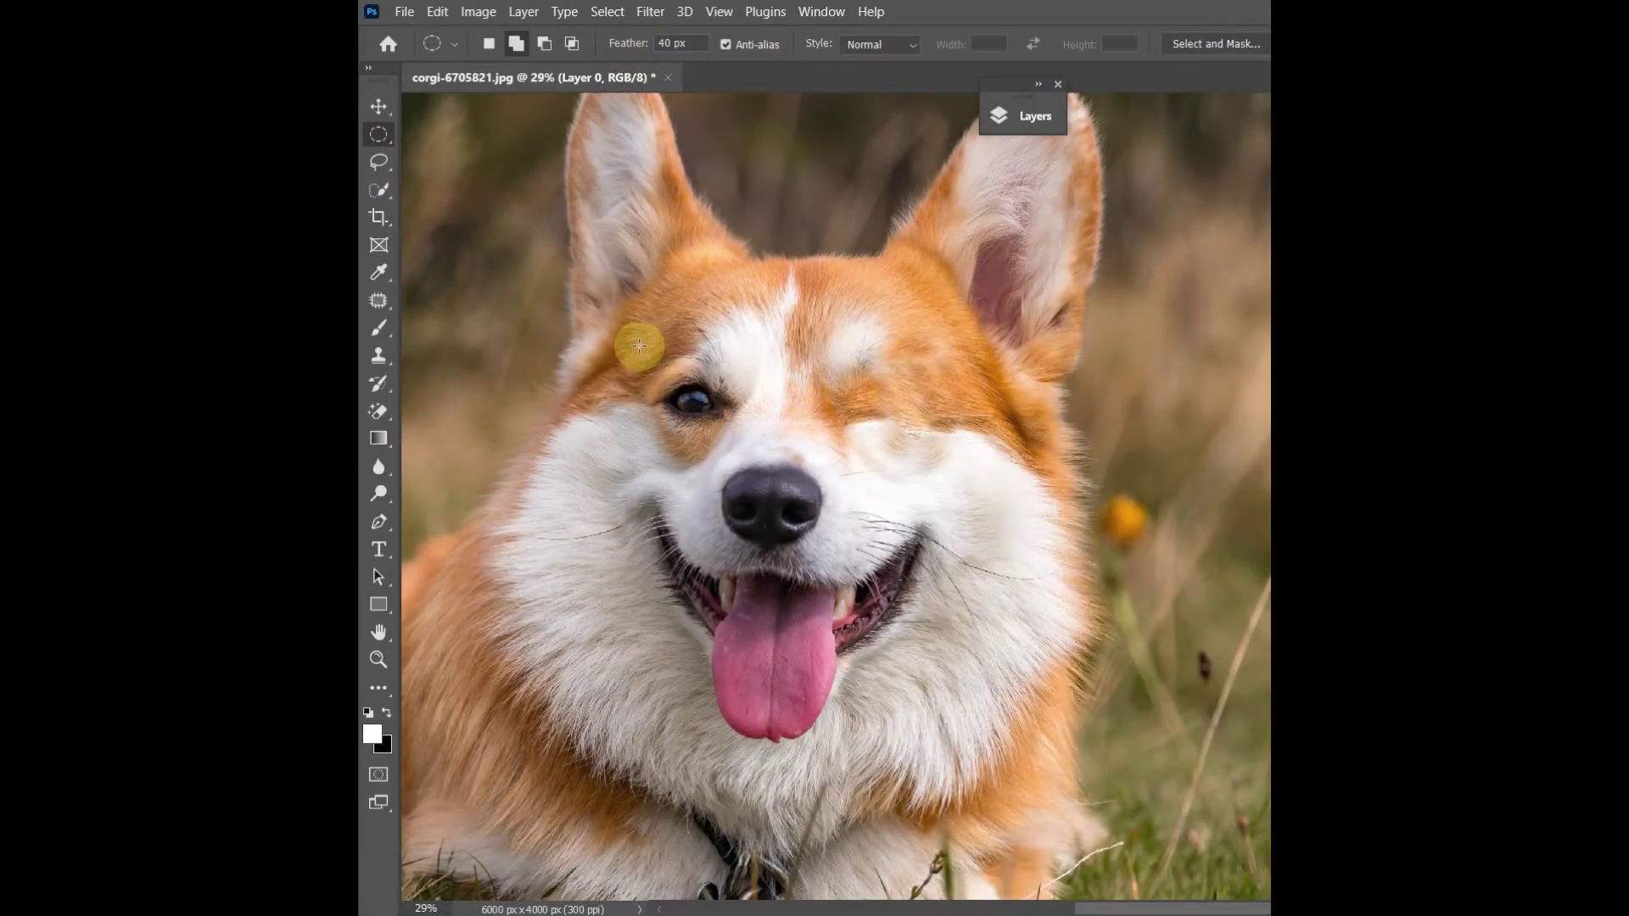
pyautogui.moveTo(639, 346); pyautogui.dragTo(747, 459)
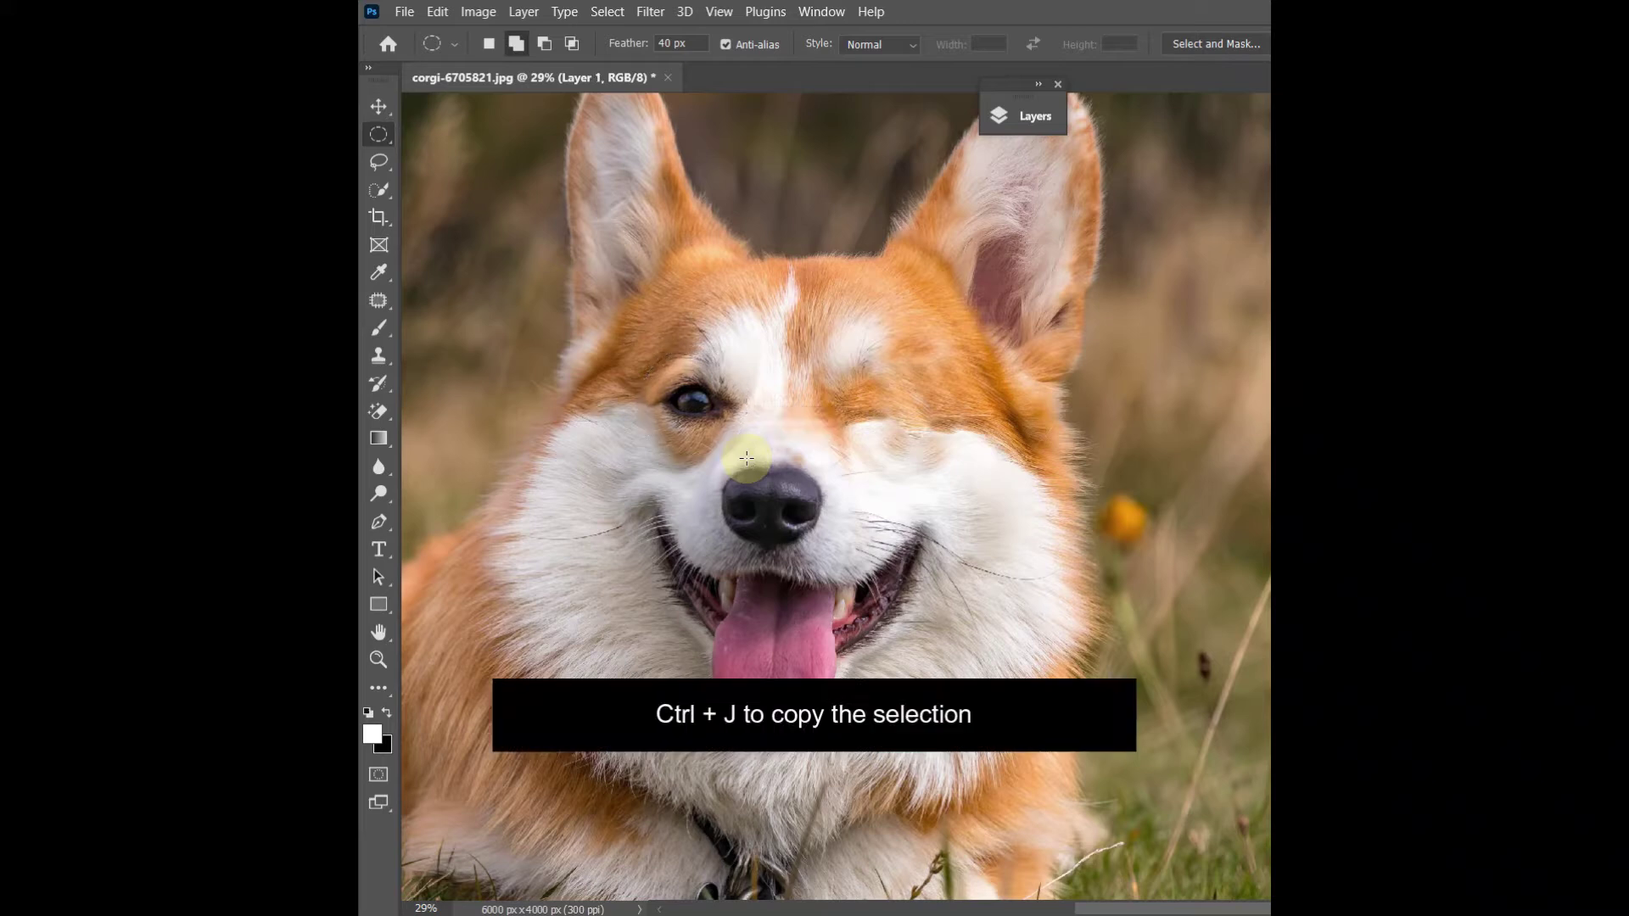
# Flip the copied eye layer horizontally and move it onto the spot of the corgi's erased eye
pyautogui.click(379, 110)
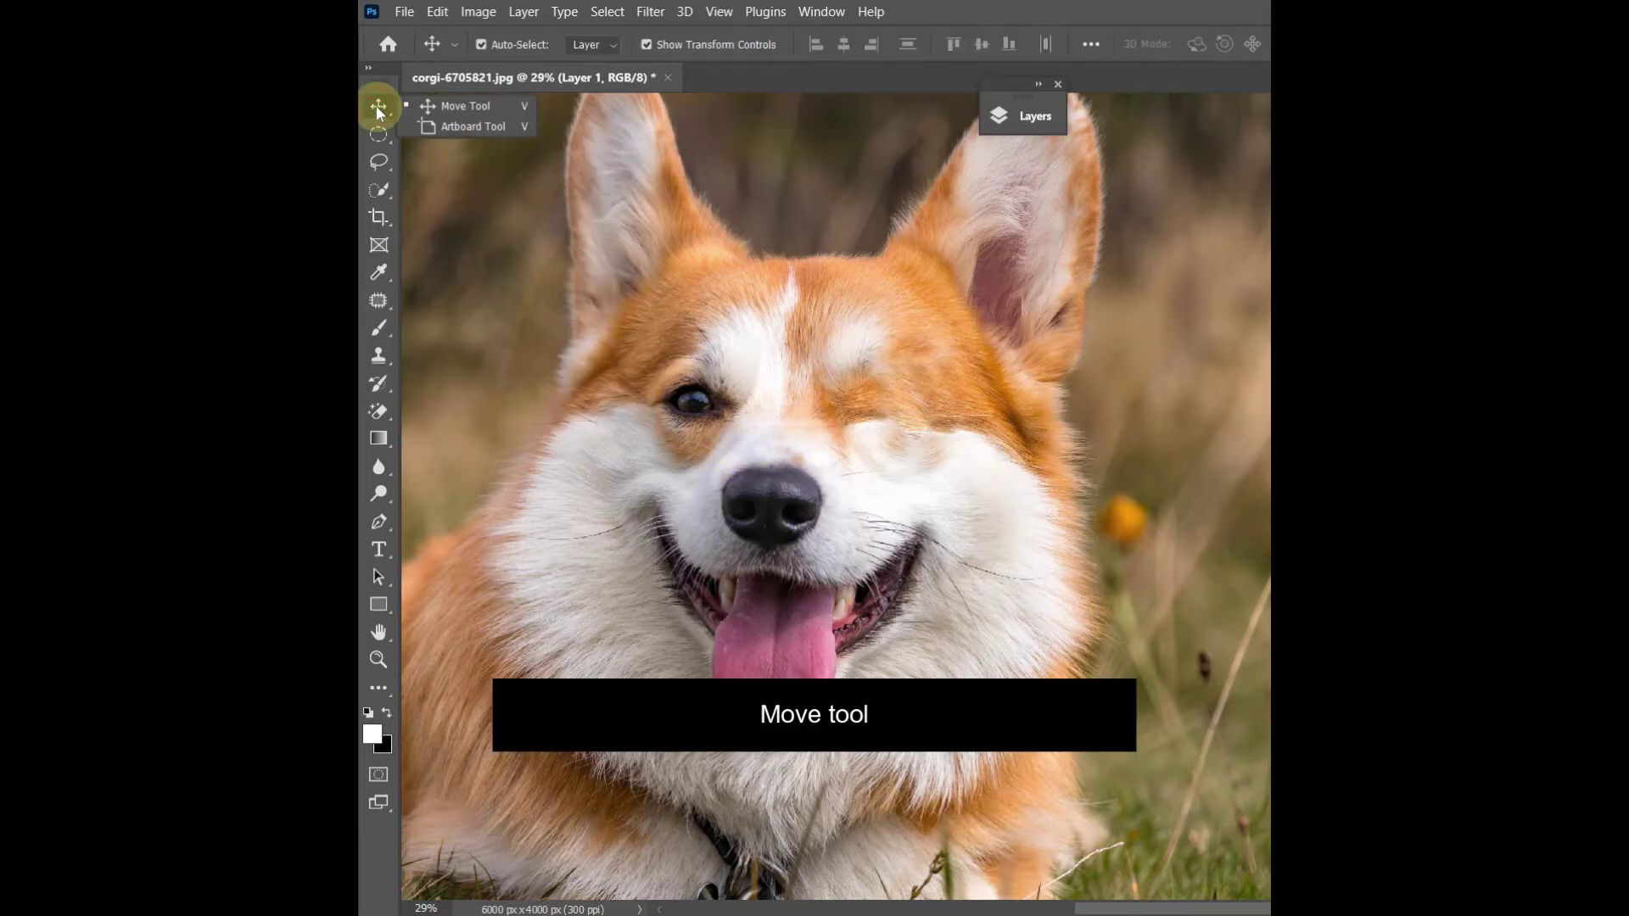
pyautogui.moveTo(694, 402); pyautogui.dragTo(682, 382)
pyautogui.click(437, 11)
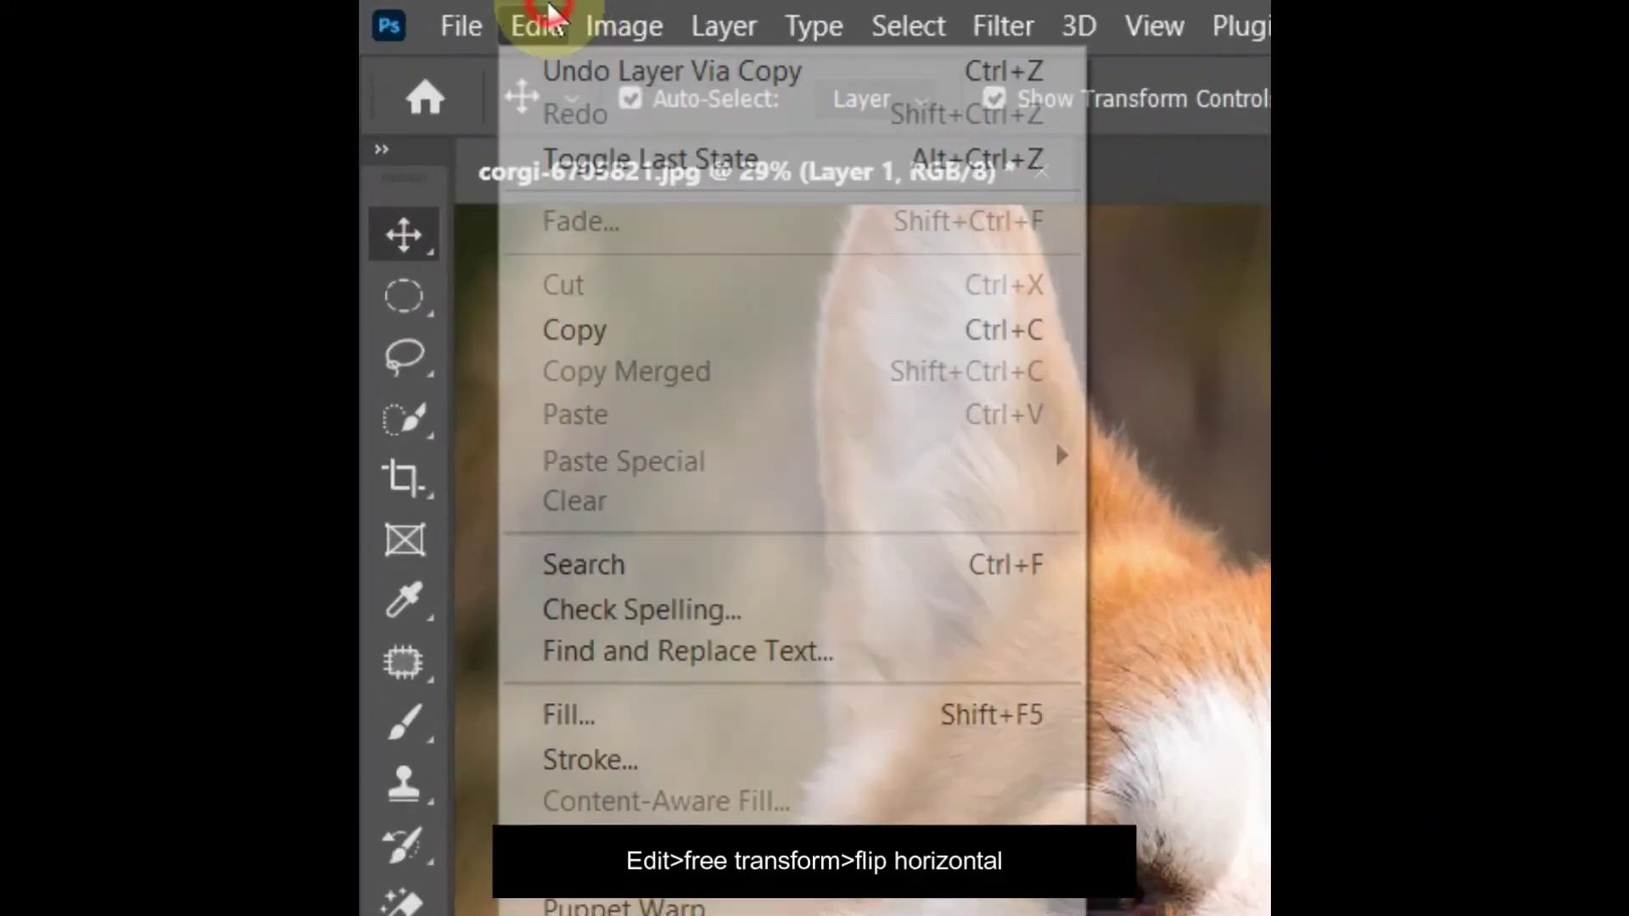
pyautogui.moveTo(727, 771)
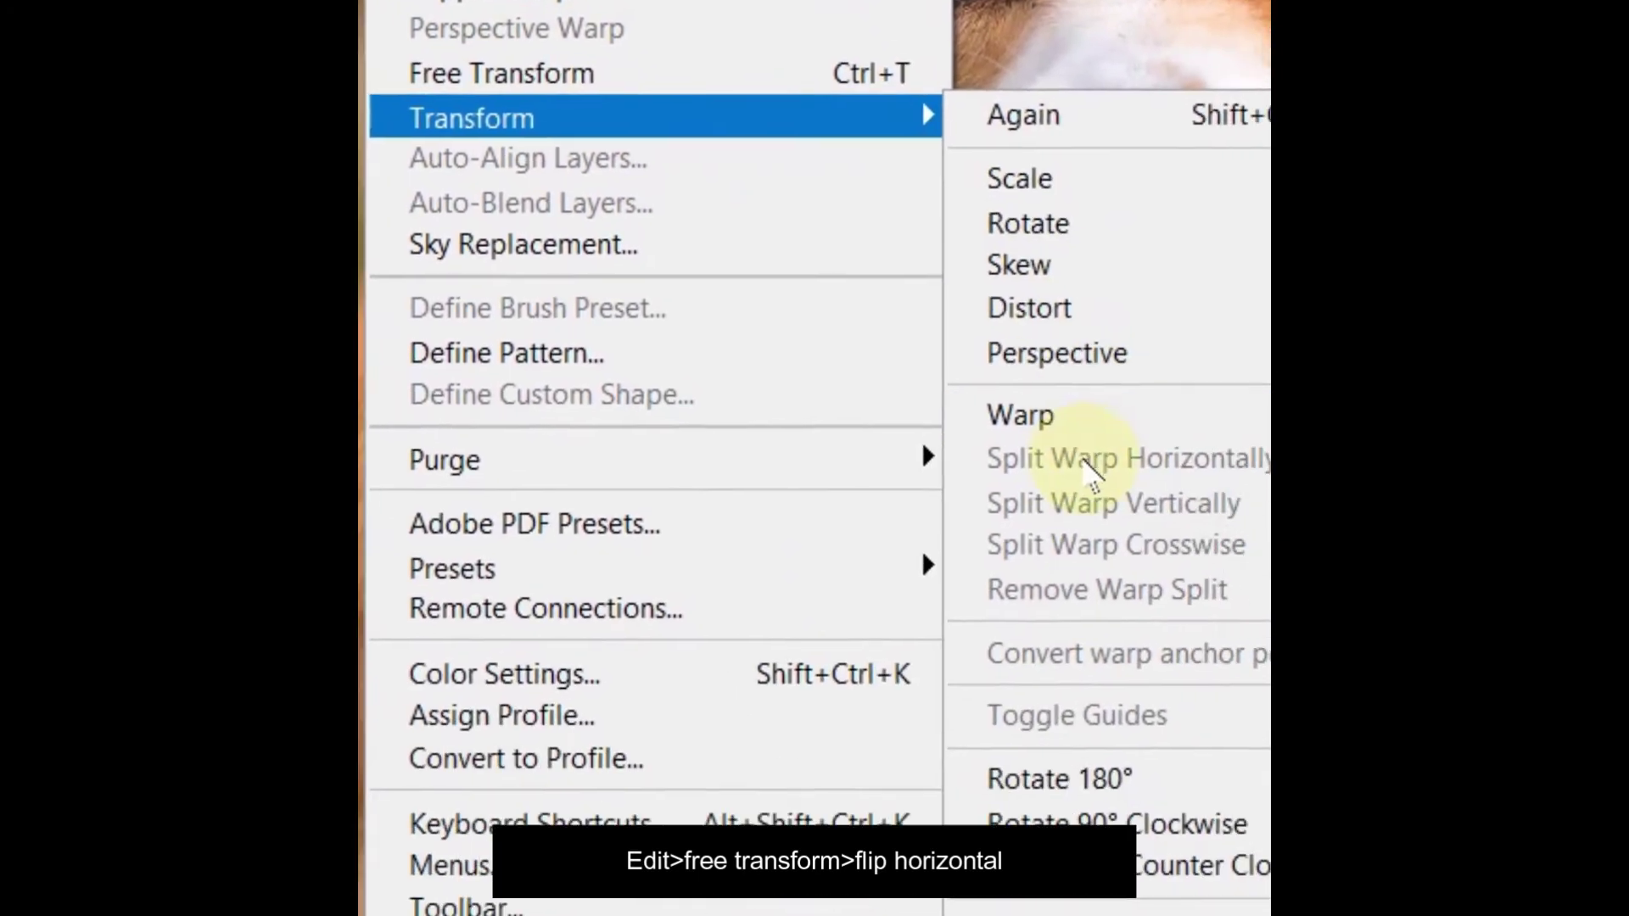
pyautogui.click(1022, 915)
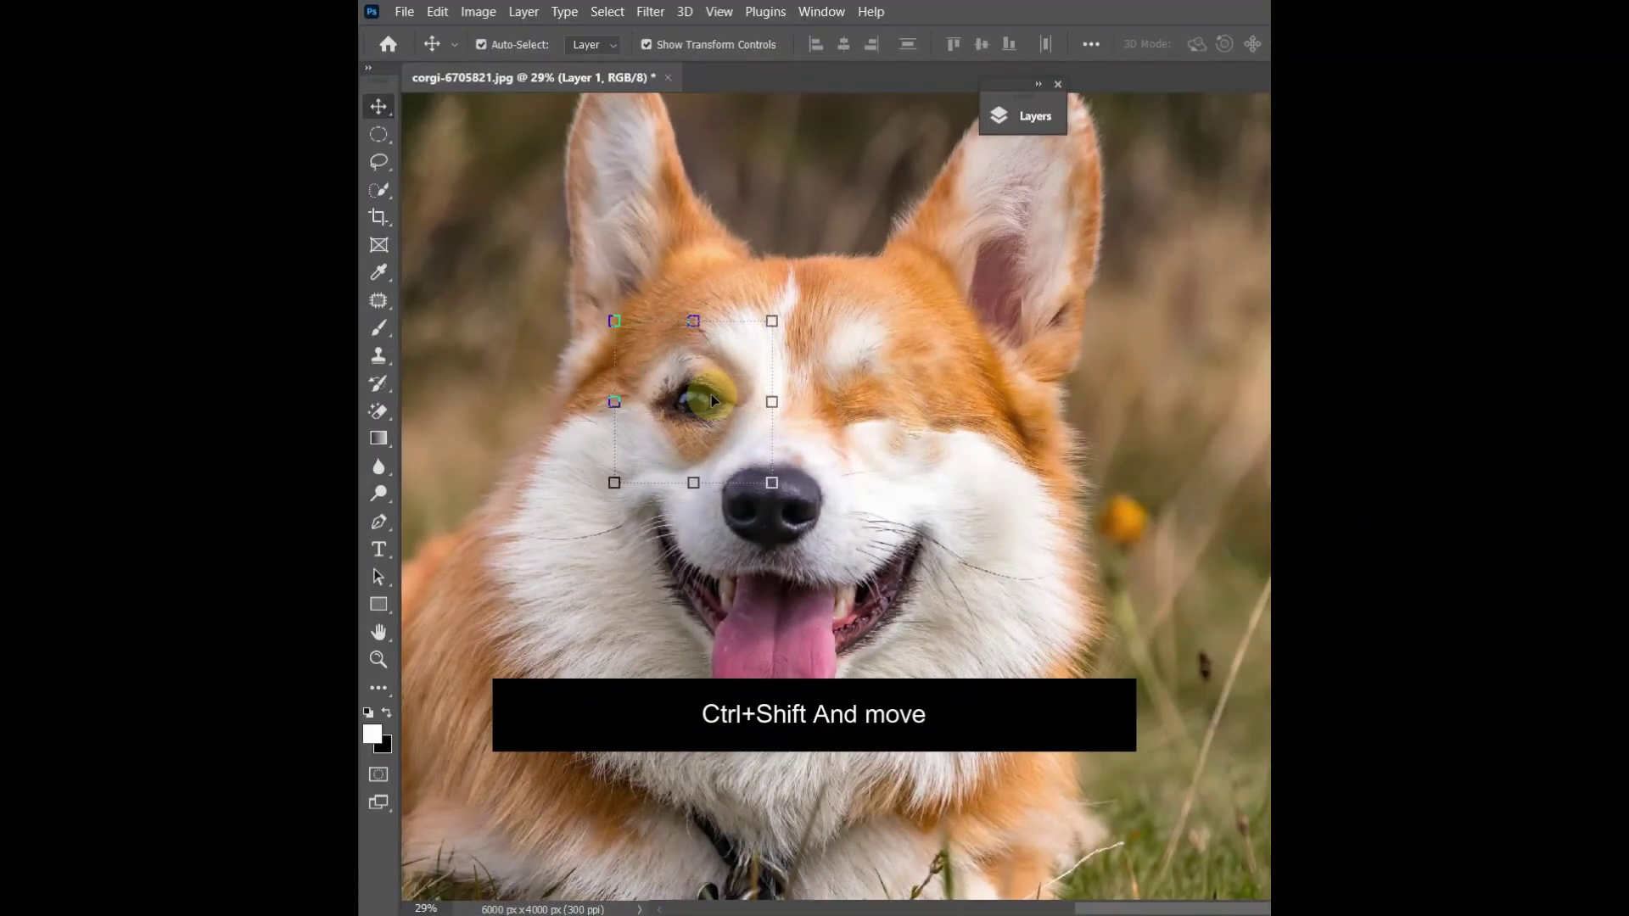
pyautogui.moveTo(710, 396); pyautogui.dragTo(897, 419)
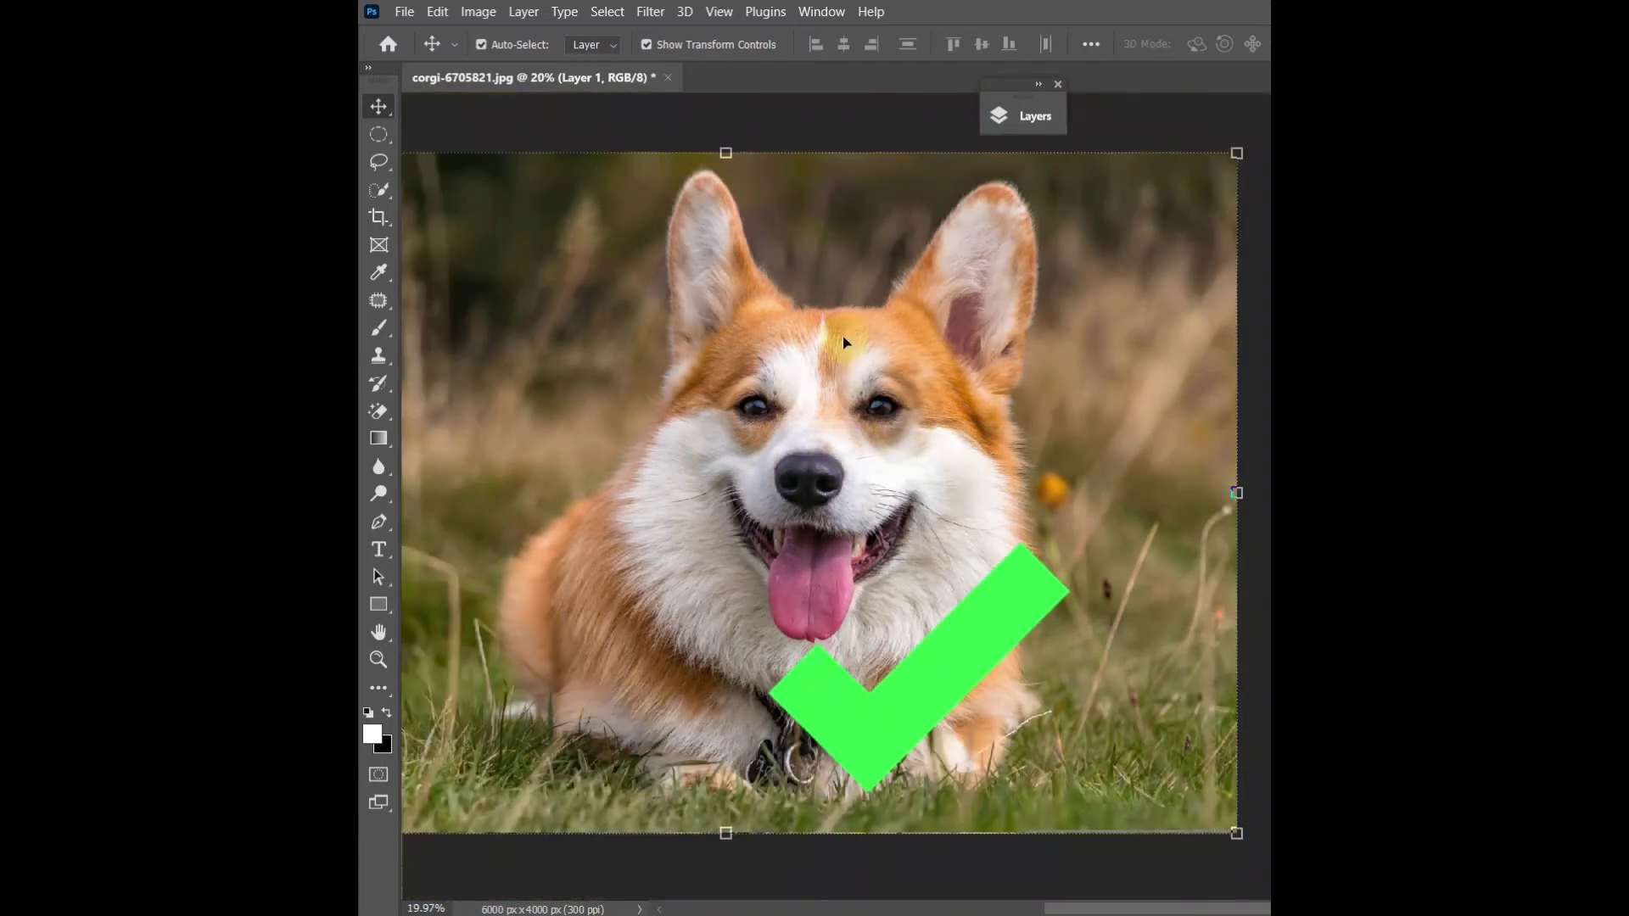
pyautogui.scroll(3, 843, 343)
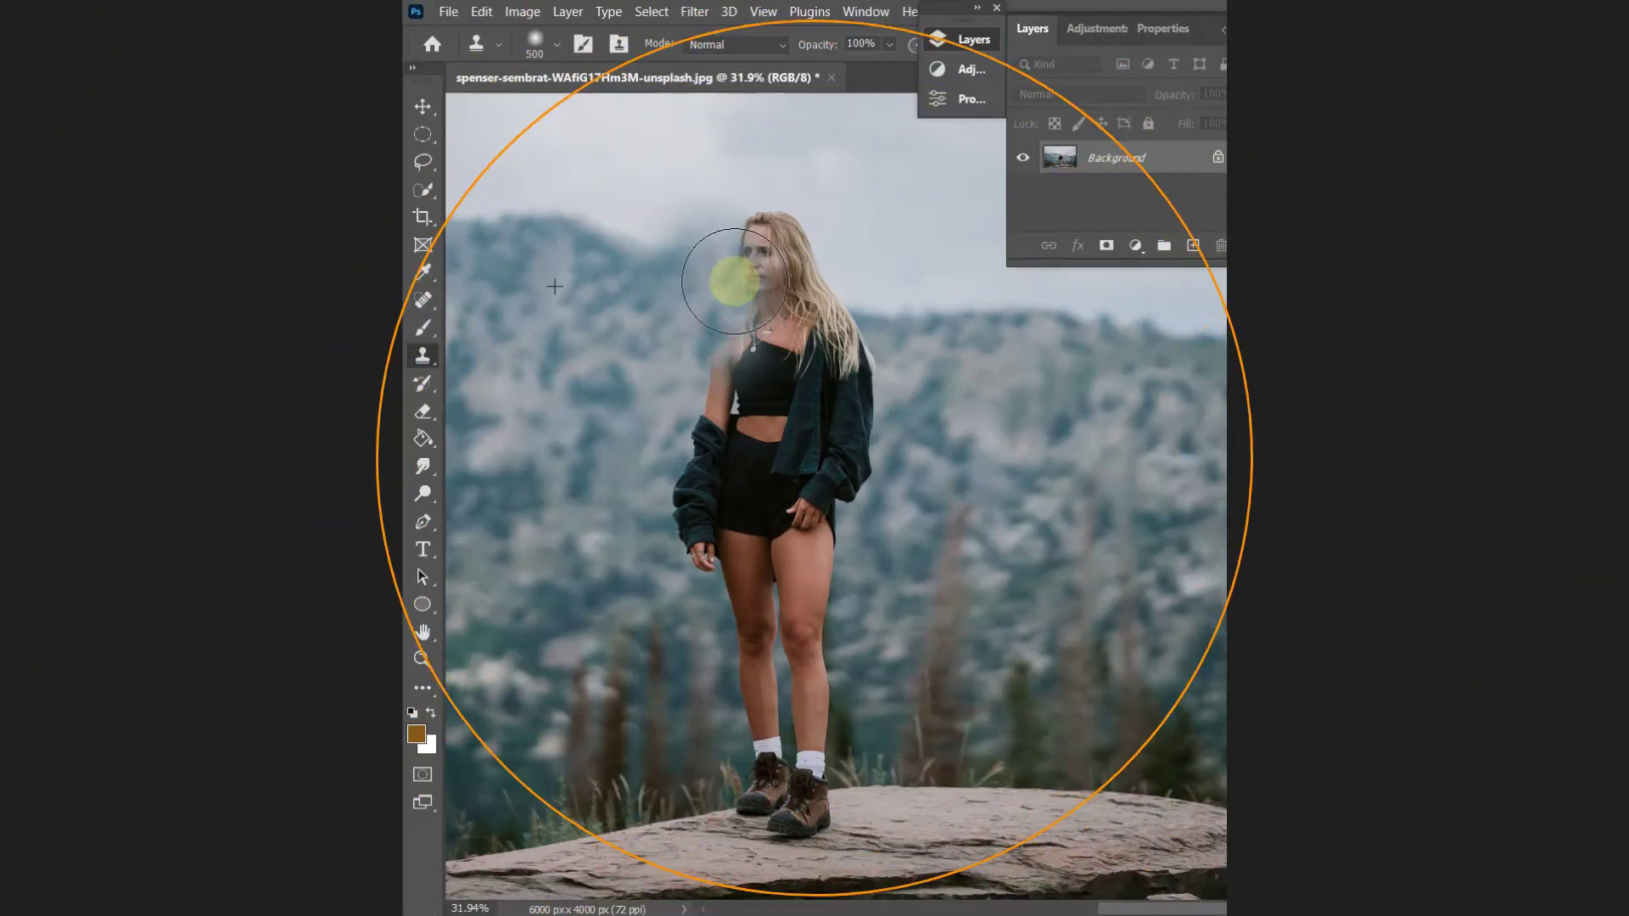
# Try to cover the standing woman with background texture using the Clone Stamp tool
pyautogui.moveTo(735, 281)
pyautogui.mouseDown()
pyautogui.moveTo(799, 308)
pyautogui.moveTo(685, 513)
pyautogui.moveTo(740, 543)
pyautogui.moveTo(768, 447)
pyautogui.moveTo(838, 427)
pyautogui.moveTo(785, 505)
pyautogui.mouseUp()
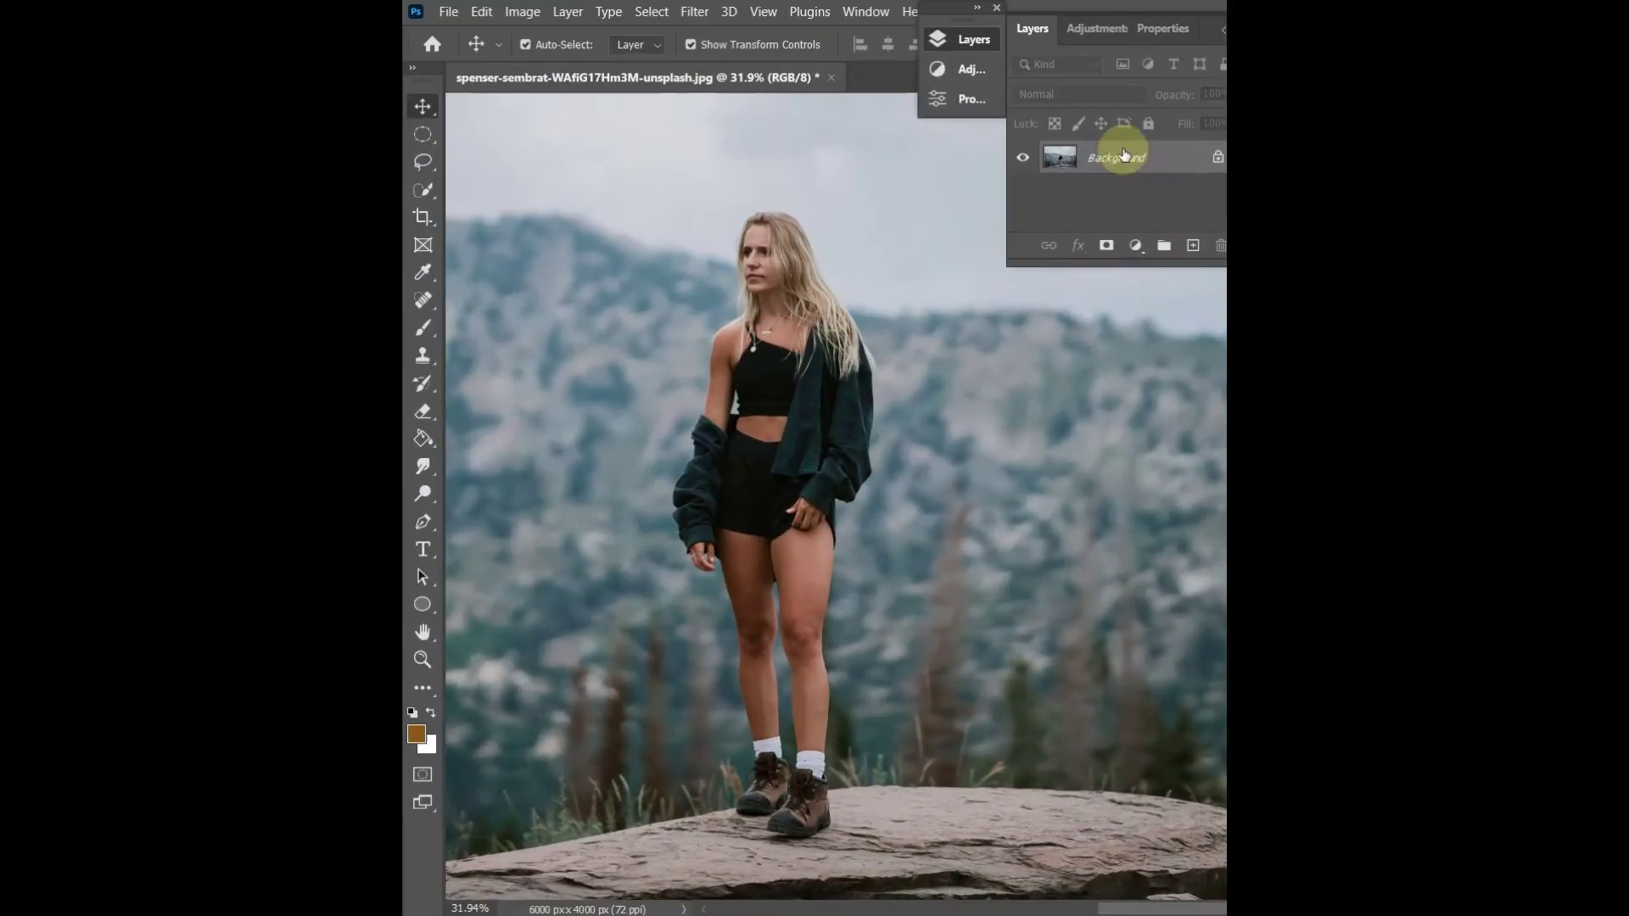
# Duplicate the Background layer and select the woman on the copy with Select Subject
pyautogui.moveTo(1124, 155); pyautogui.dragTo(1194, 246)
pyautogui.click(654, 12)
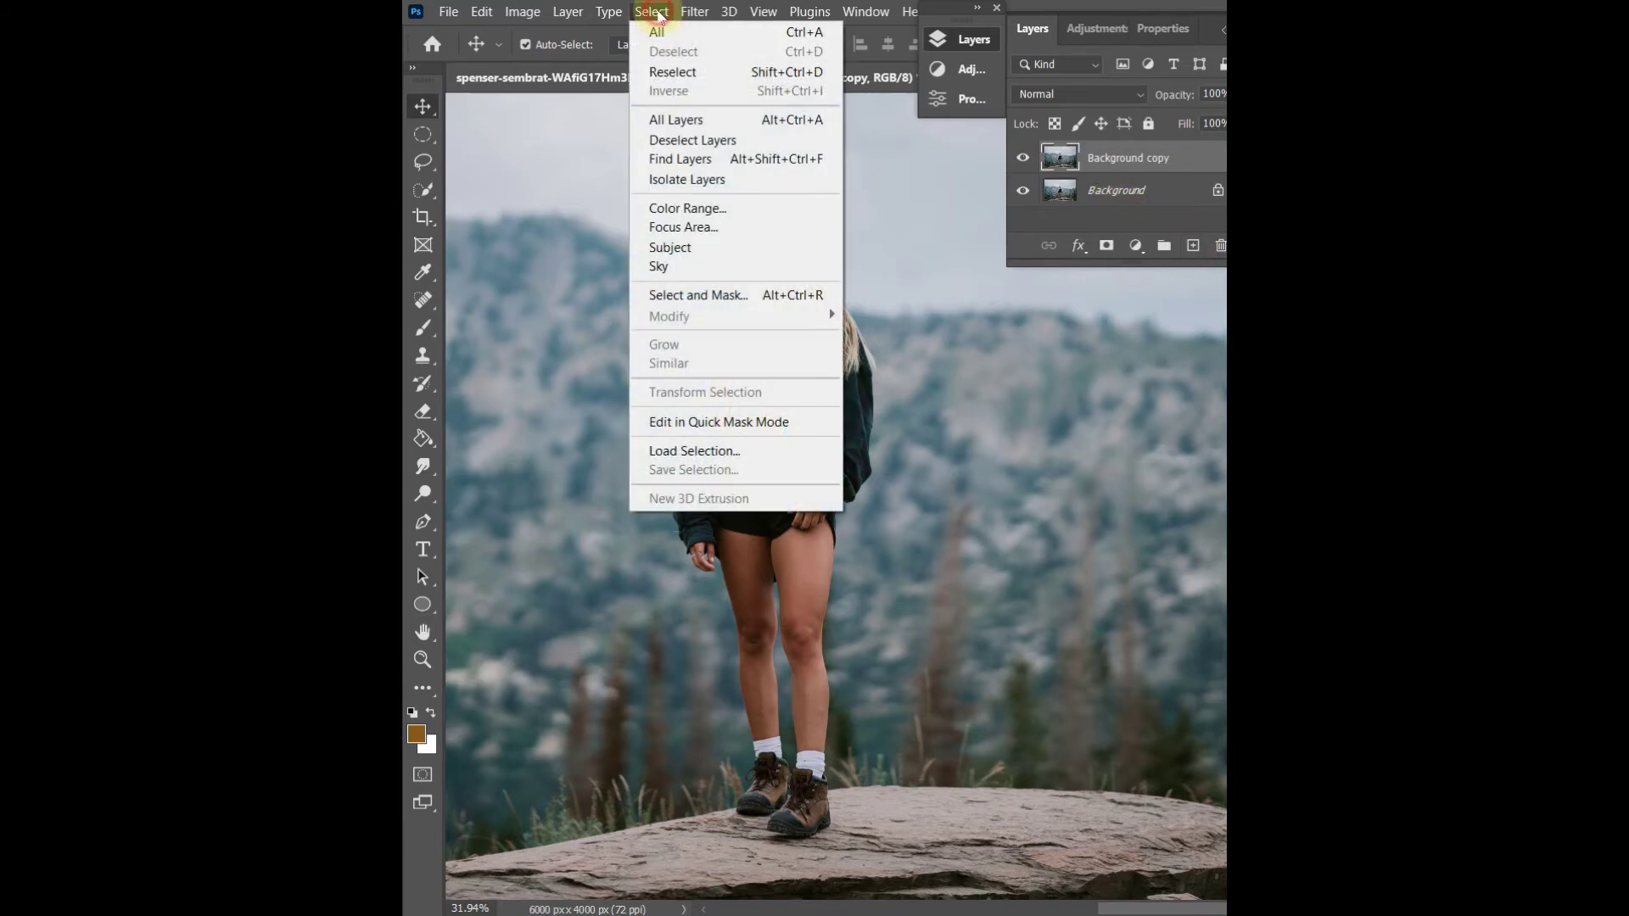
pyautogui.click(676, 247)
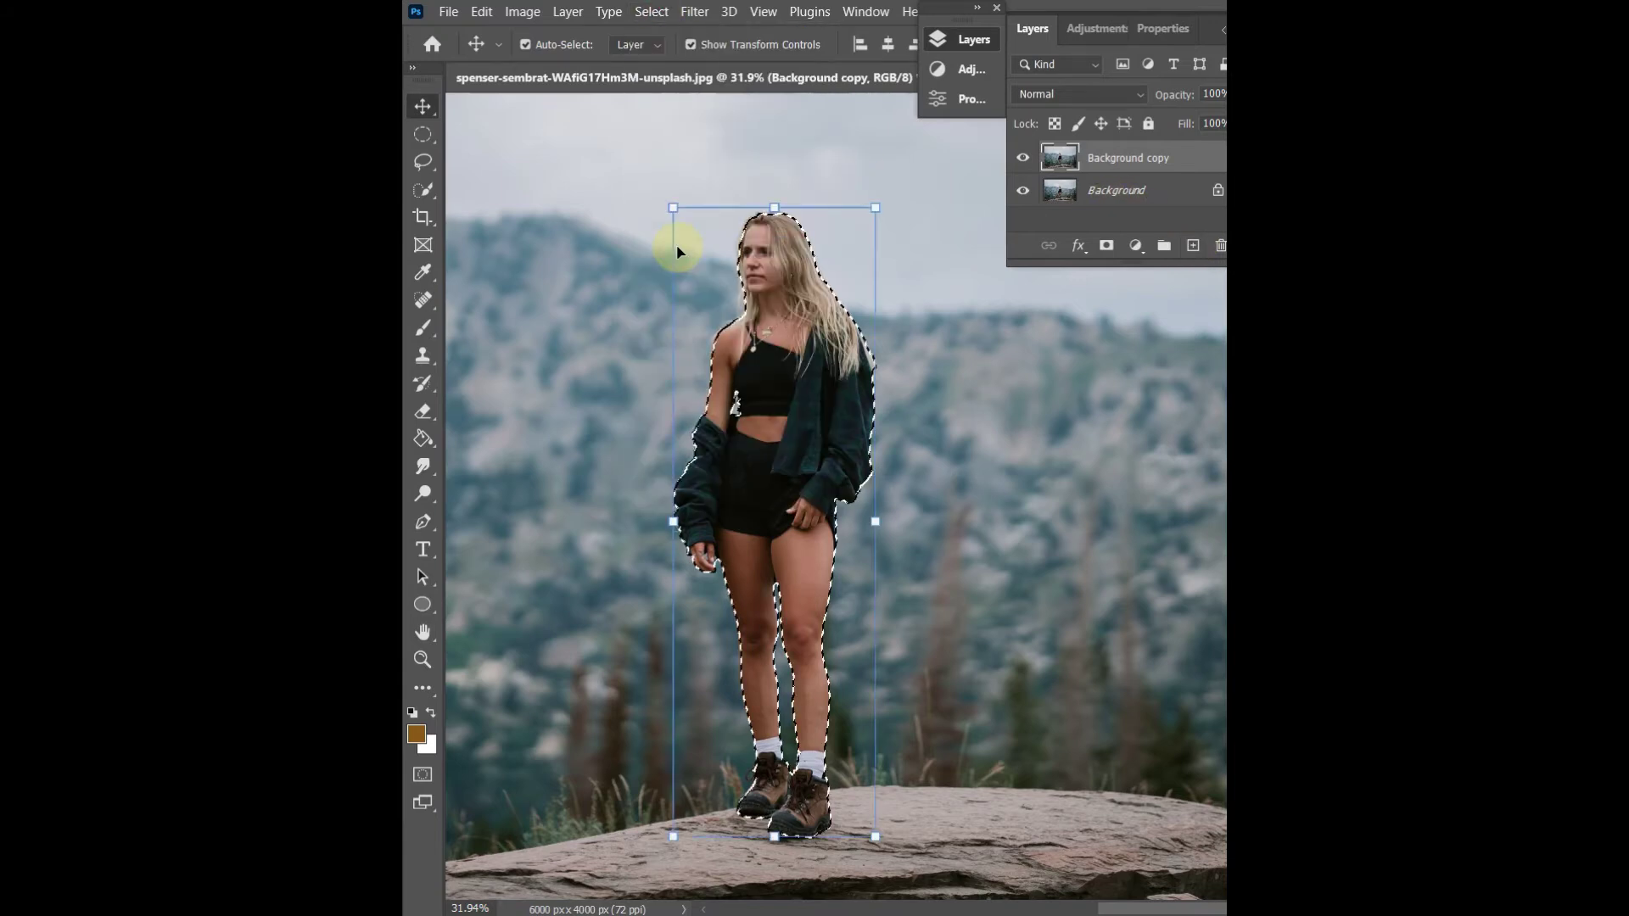
# Expand the selection around the woman by 40 pixels
pyautogui.click(659, 18)
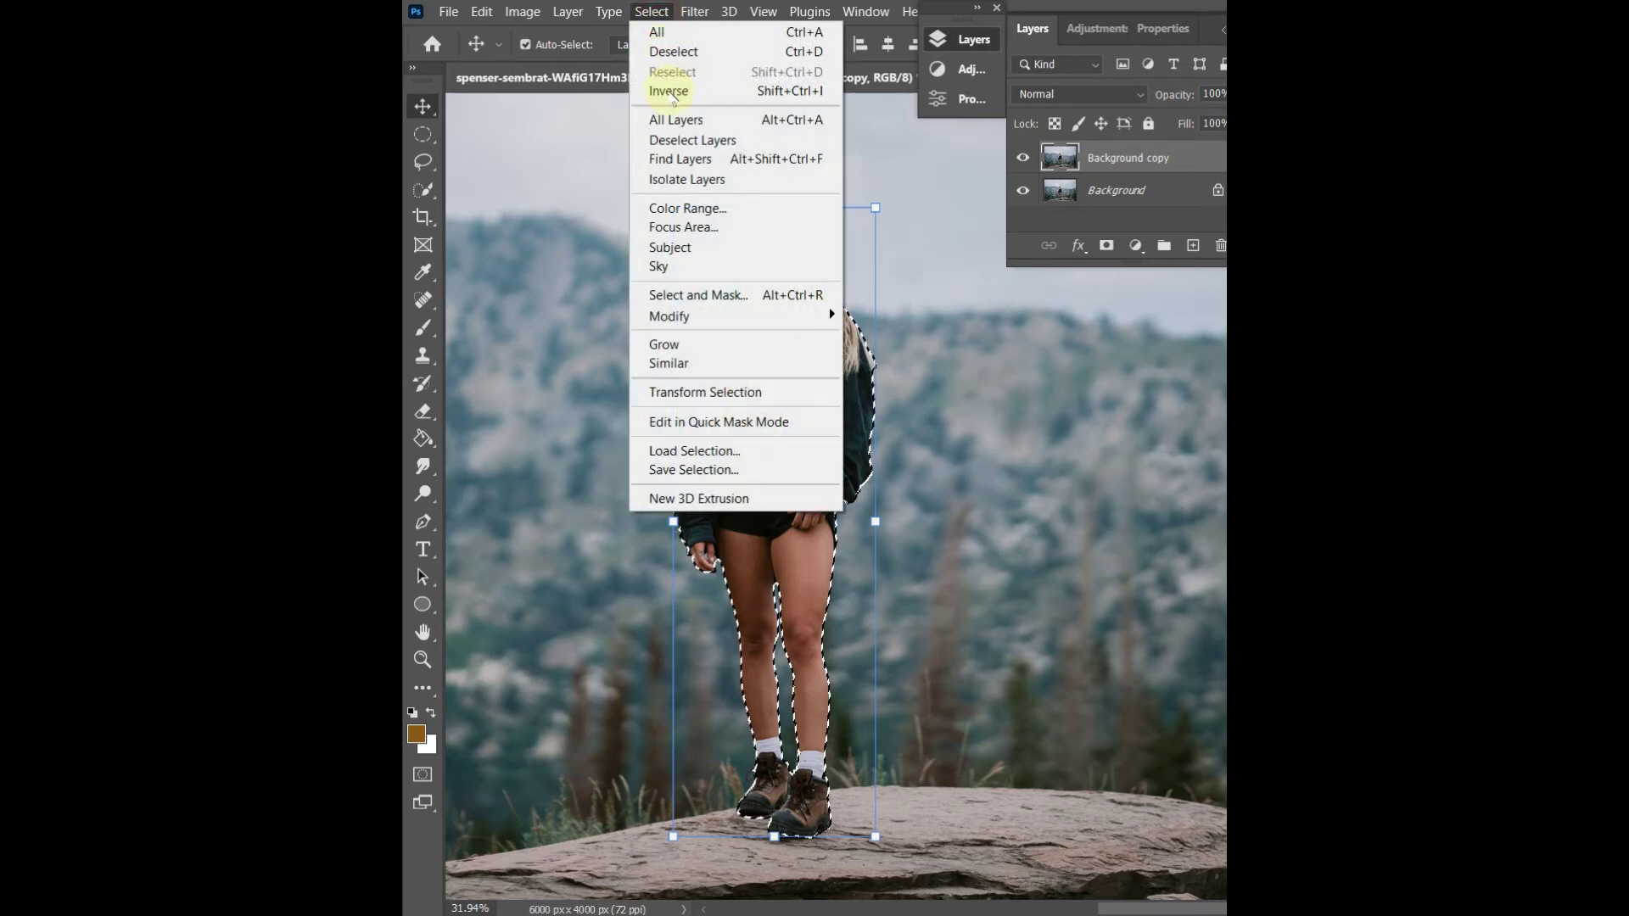
pyautogui.moveTo(691, 315)
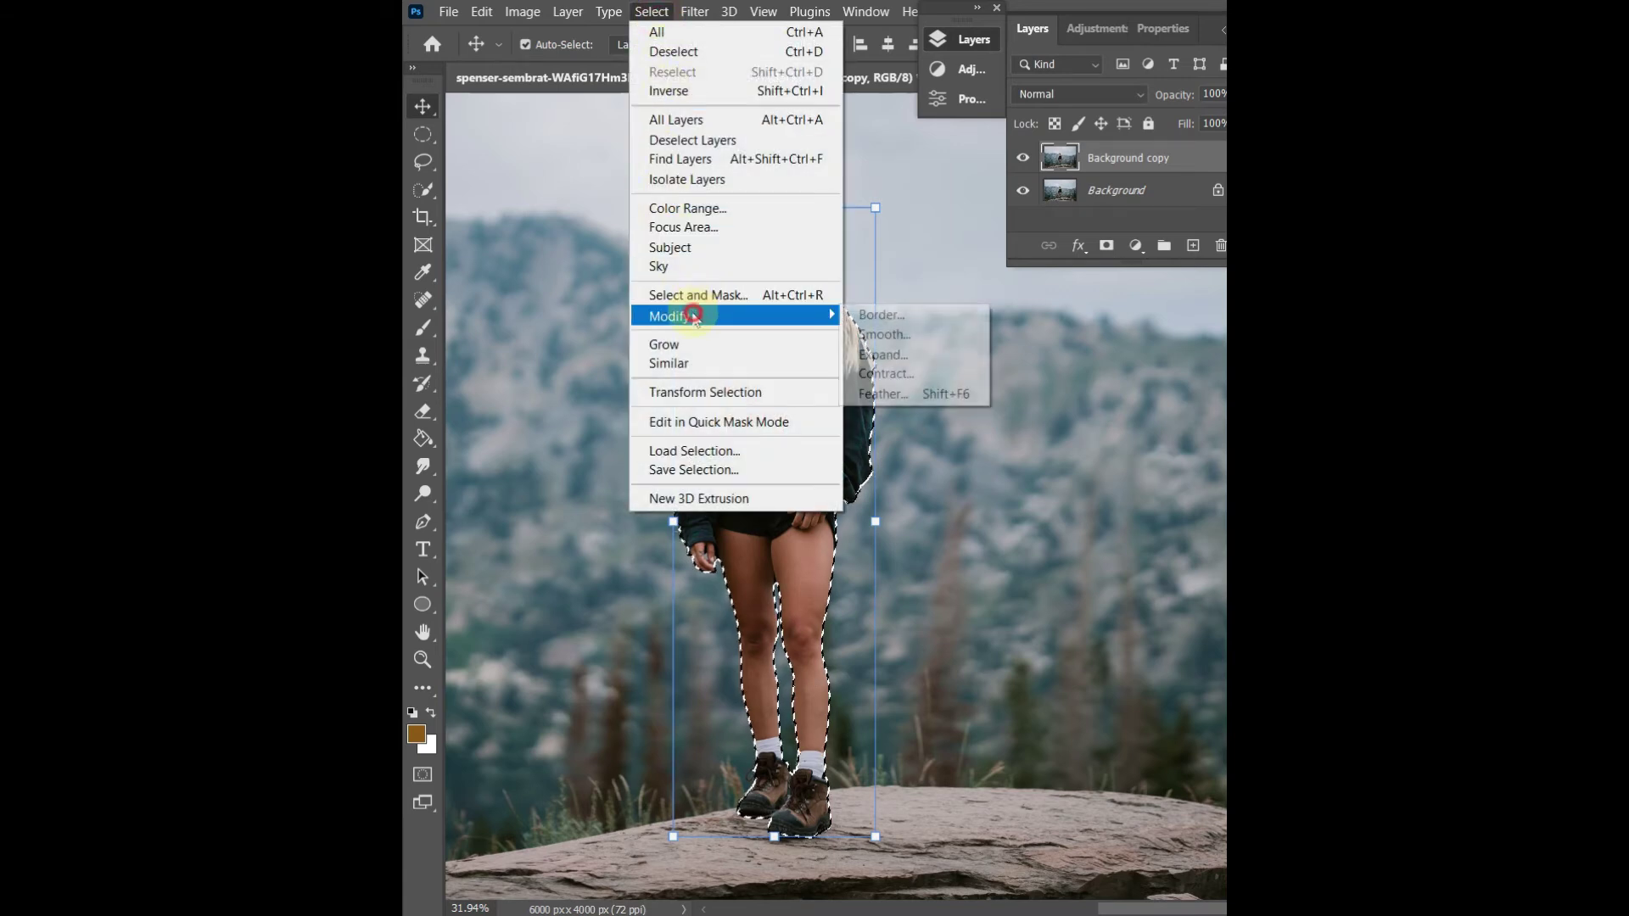
pyautogui.click(883, 355)
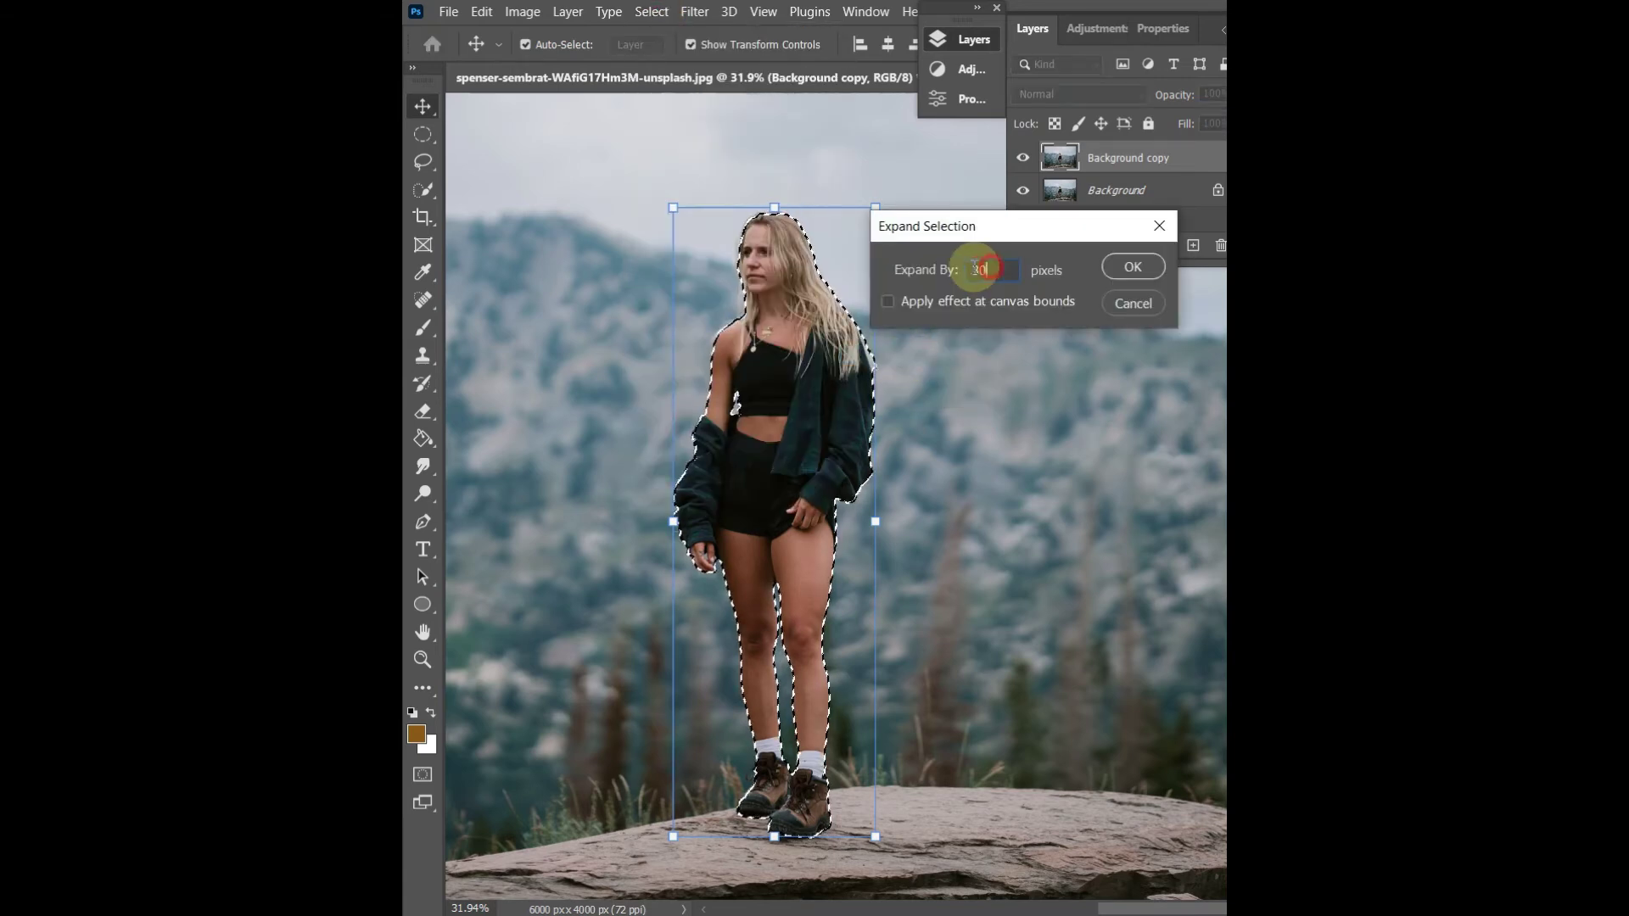
pyautogui.write('40')
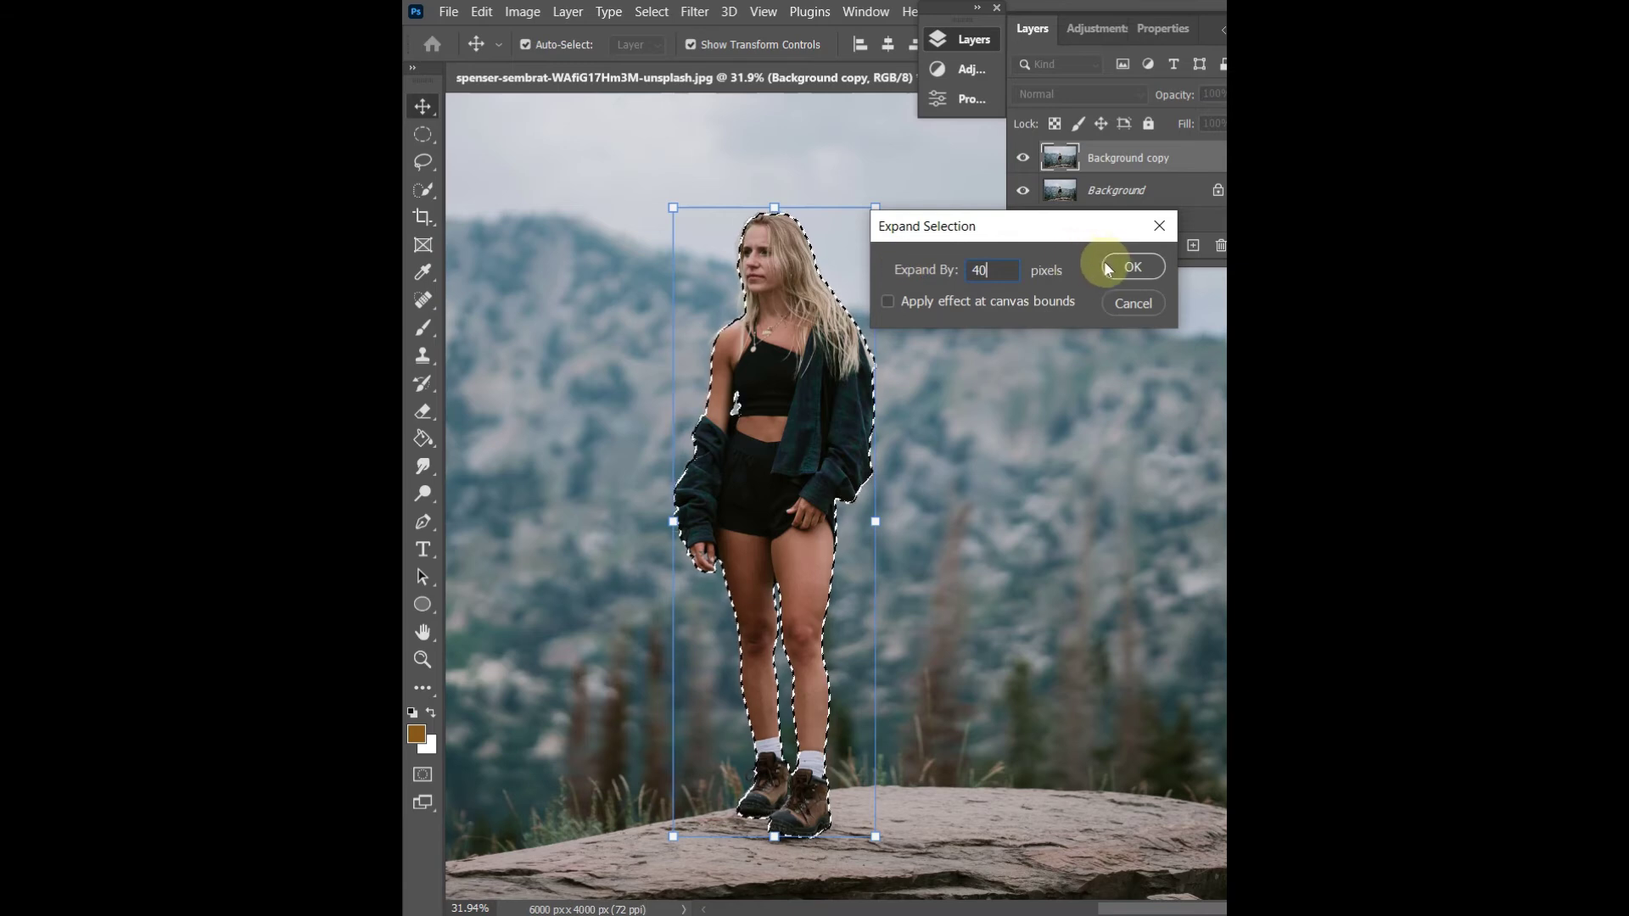
pyautogui.click(1133, 266)
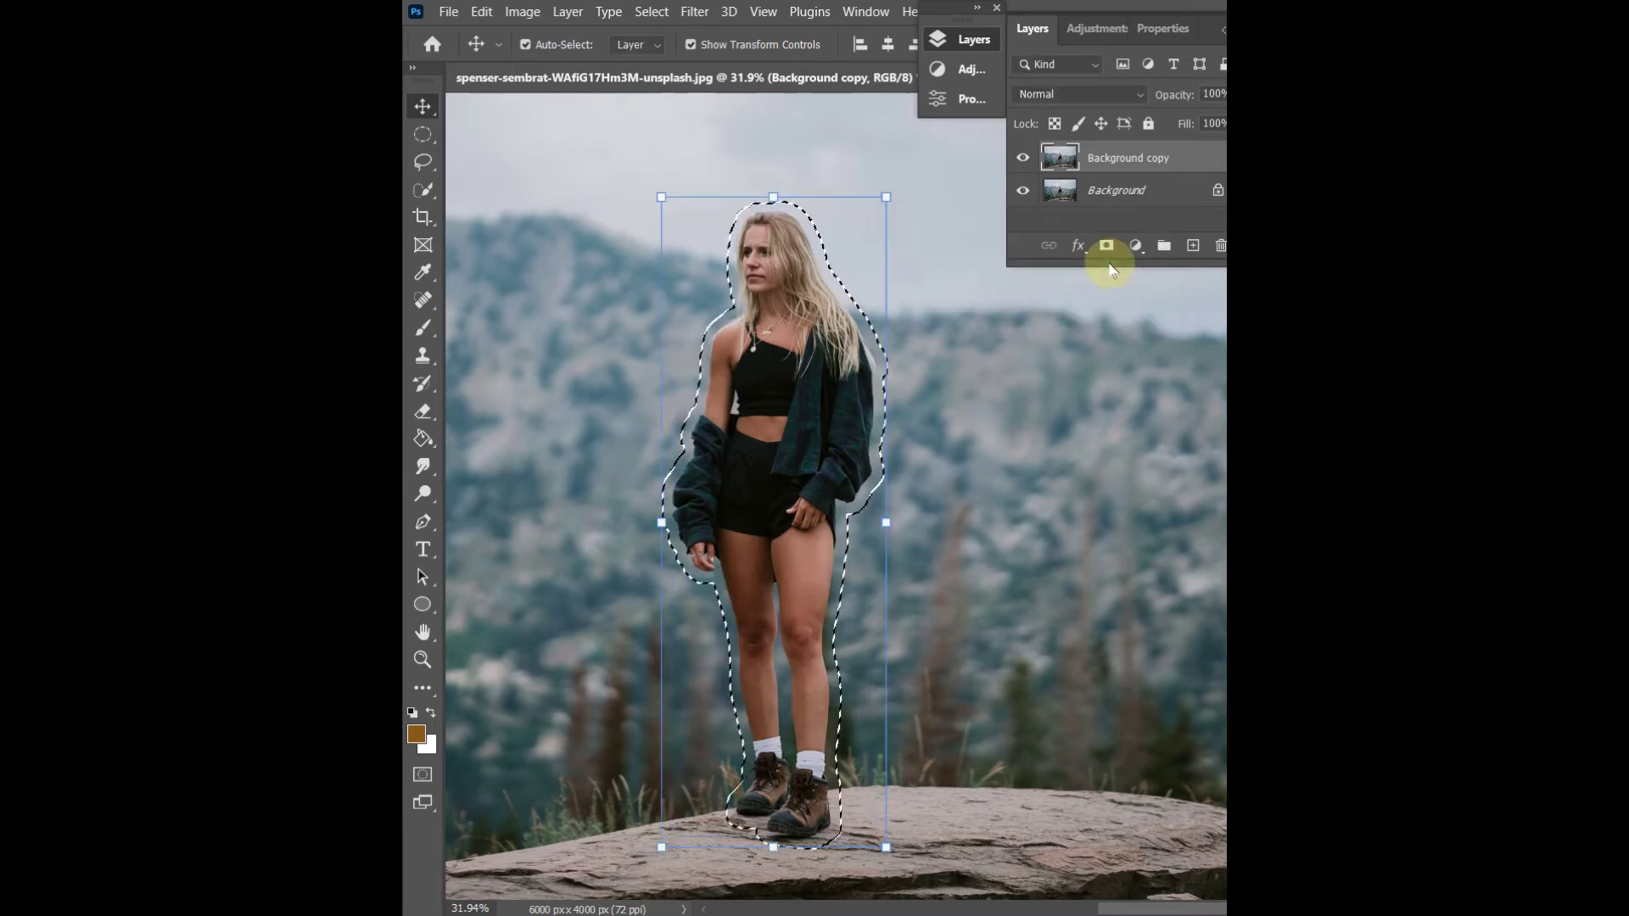
# Remove the woman by filling the selection with Content-Aware at 100% opacity, deselect, and compare with the original
pyautogui.click(423, 190)
pyautogui.click(500, 209)
pyautogui.rightClick(761, 376)
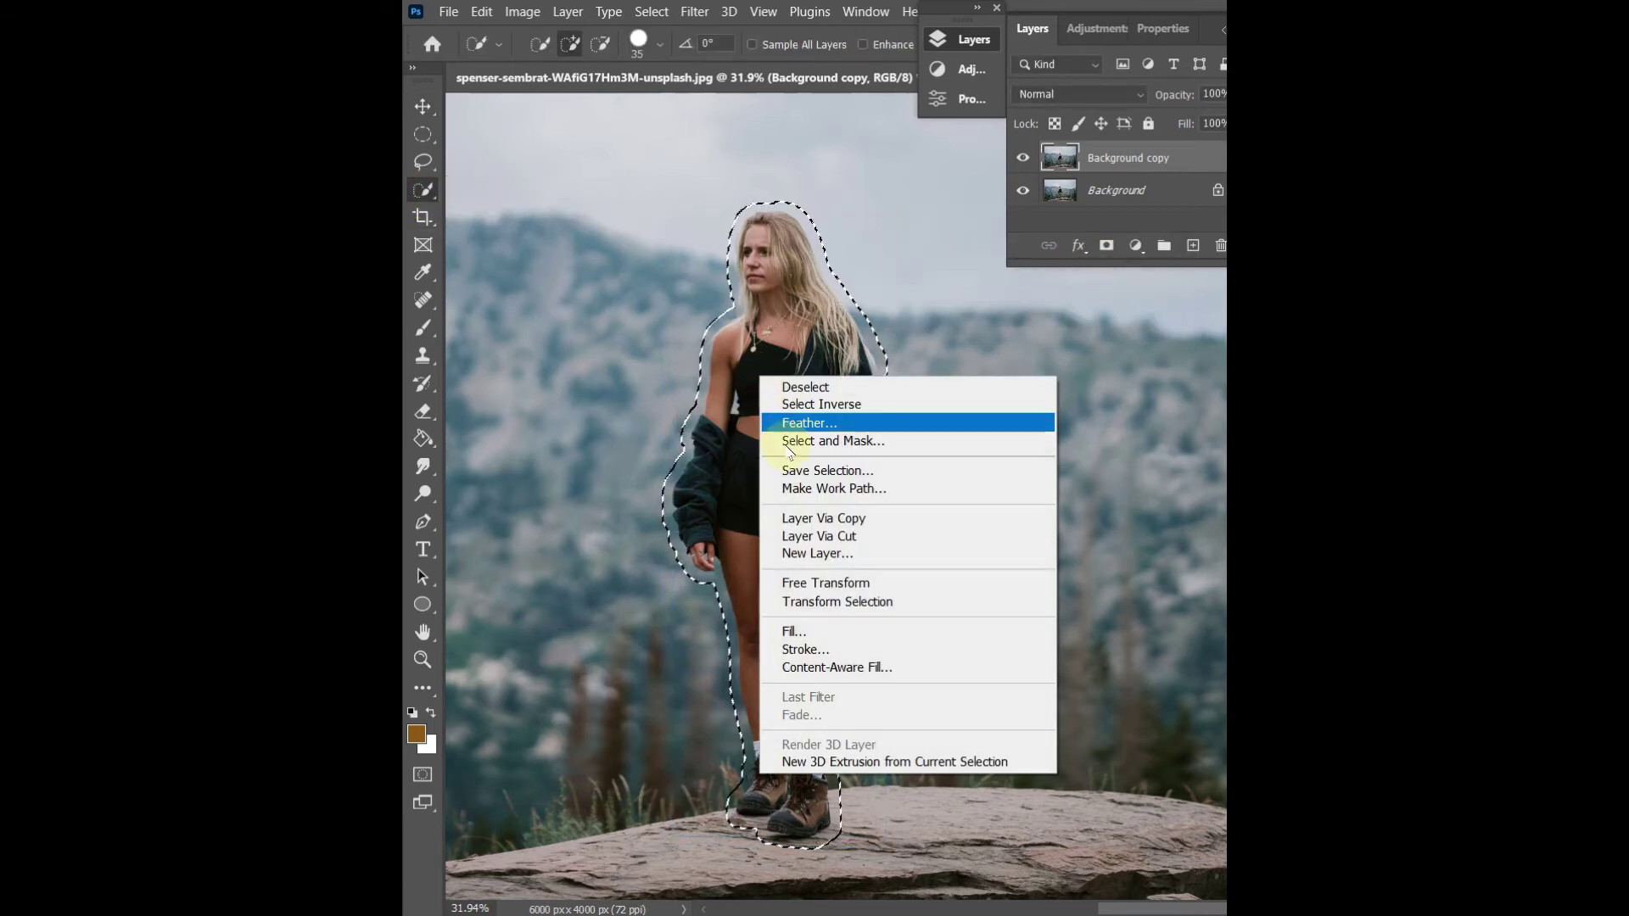
pyautogui.click(802, 632)
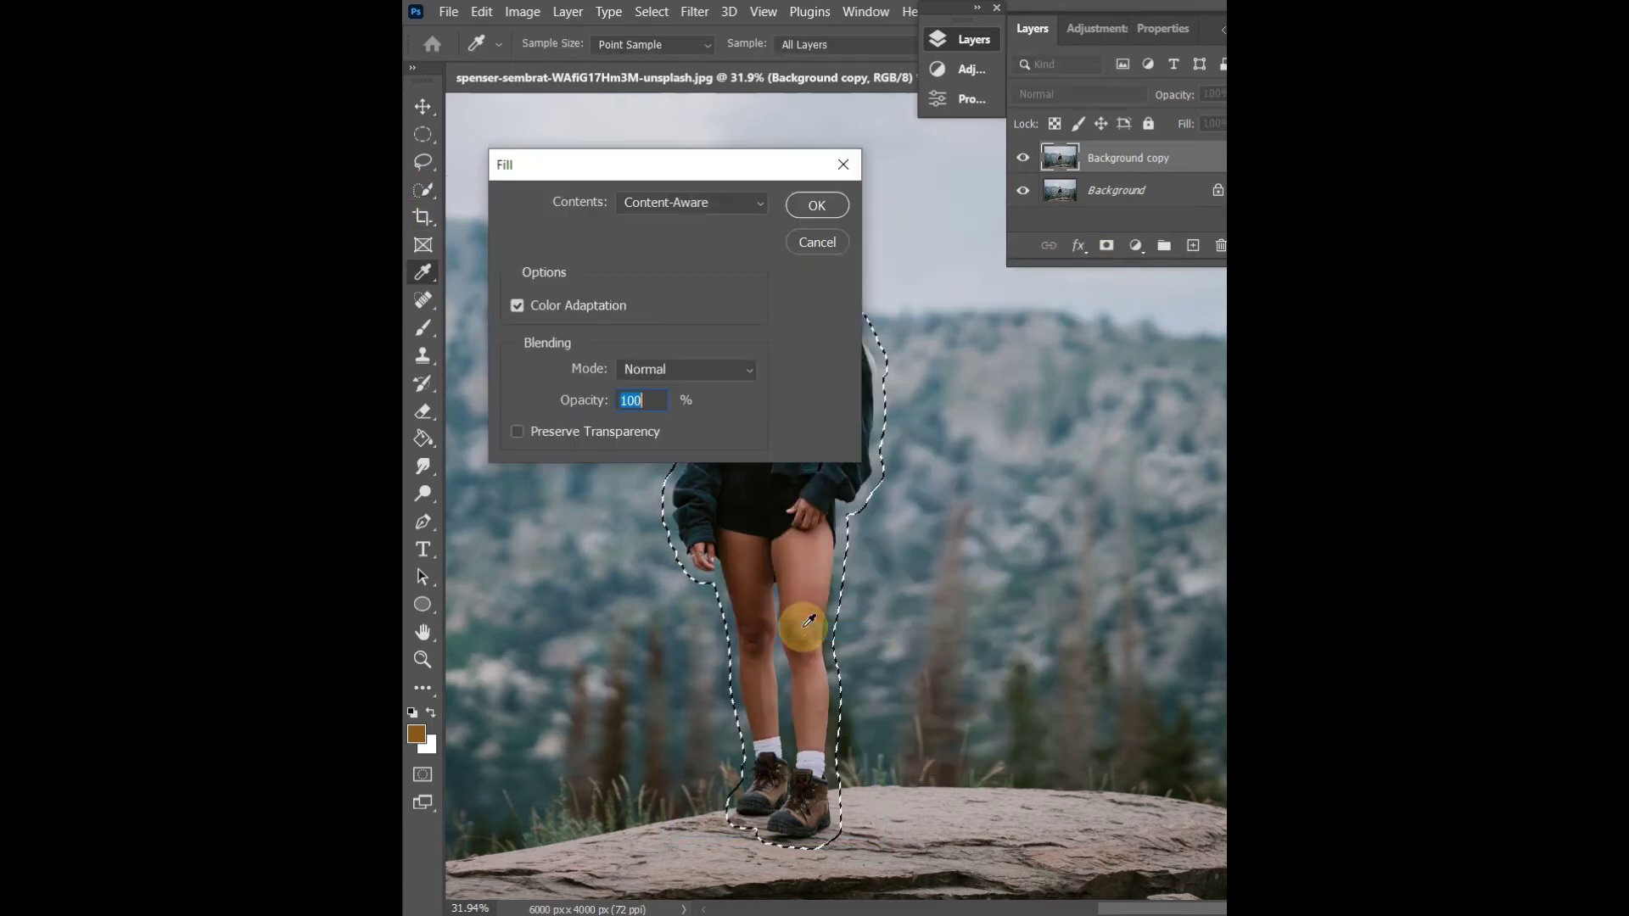
pyautogui.click(790, 207)
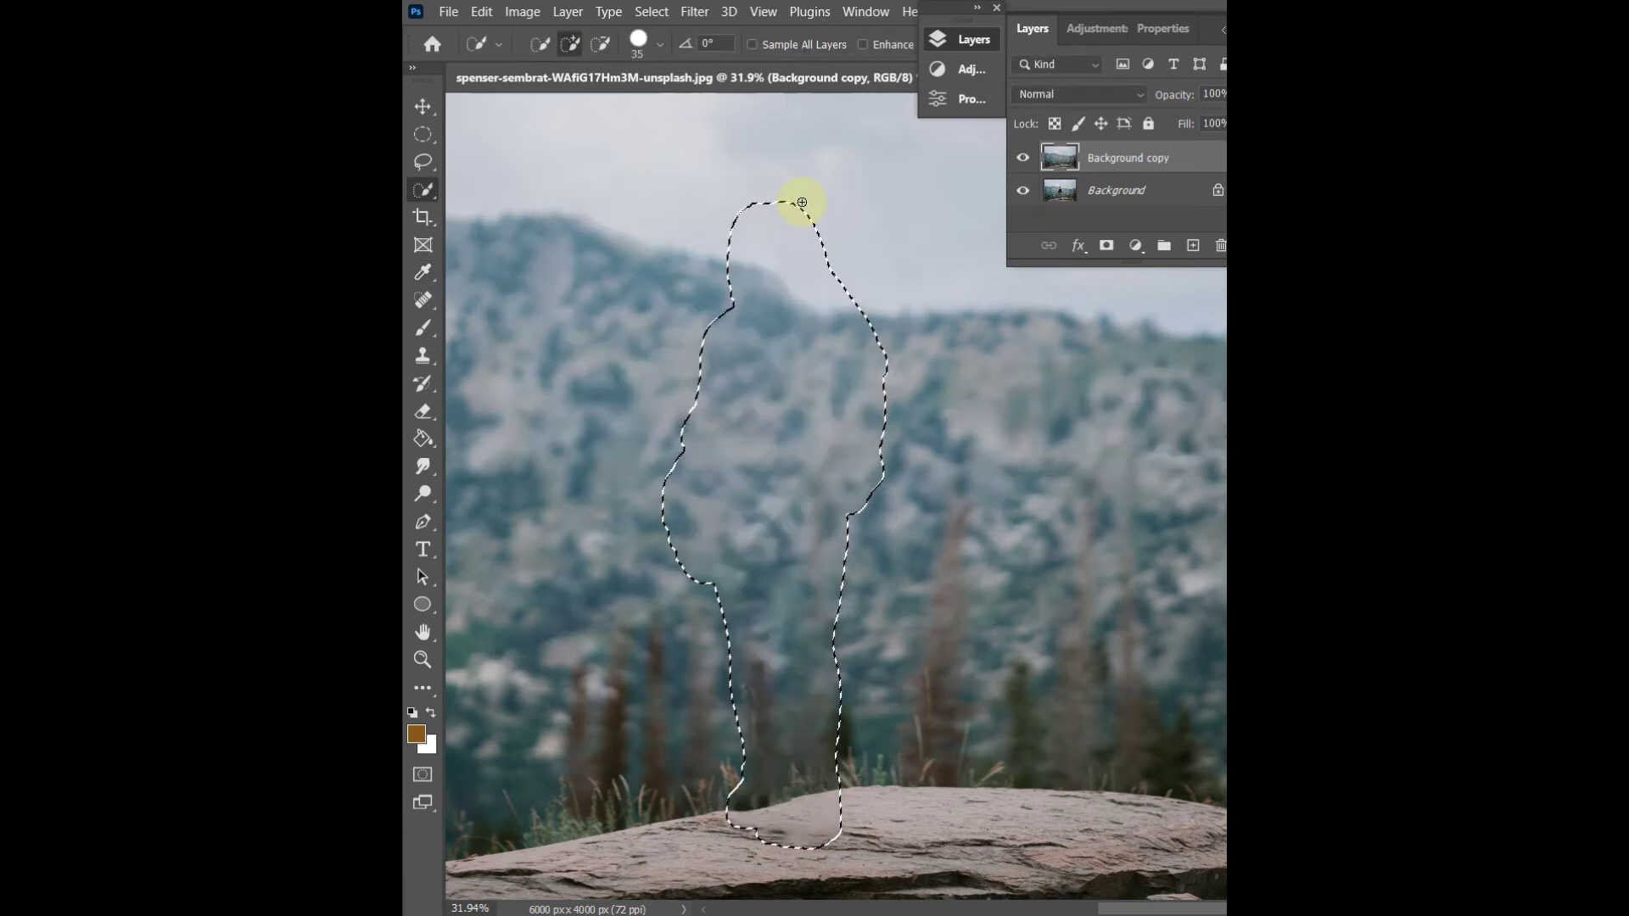
pyautogui.rightClick(773, 387)
pyautogui.click(804, 397)
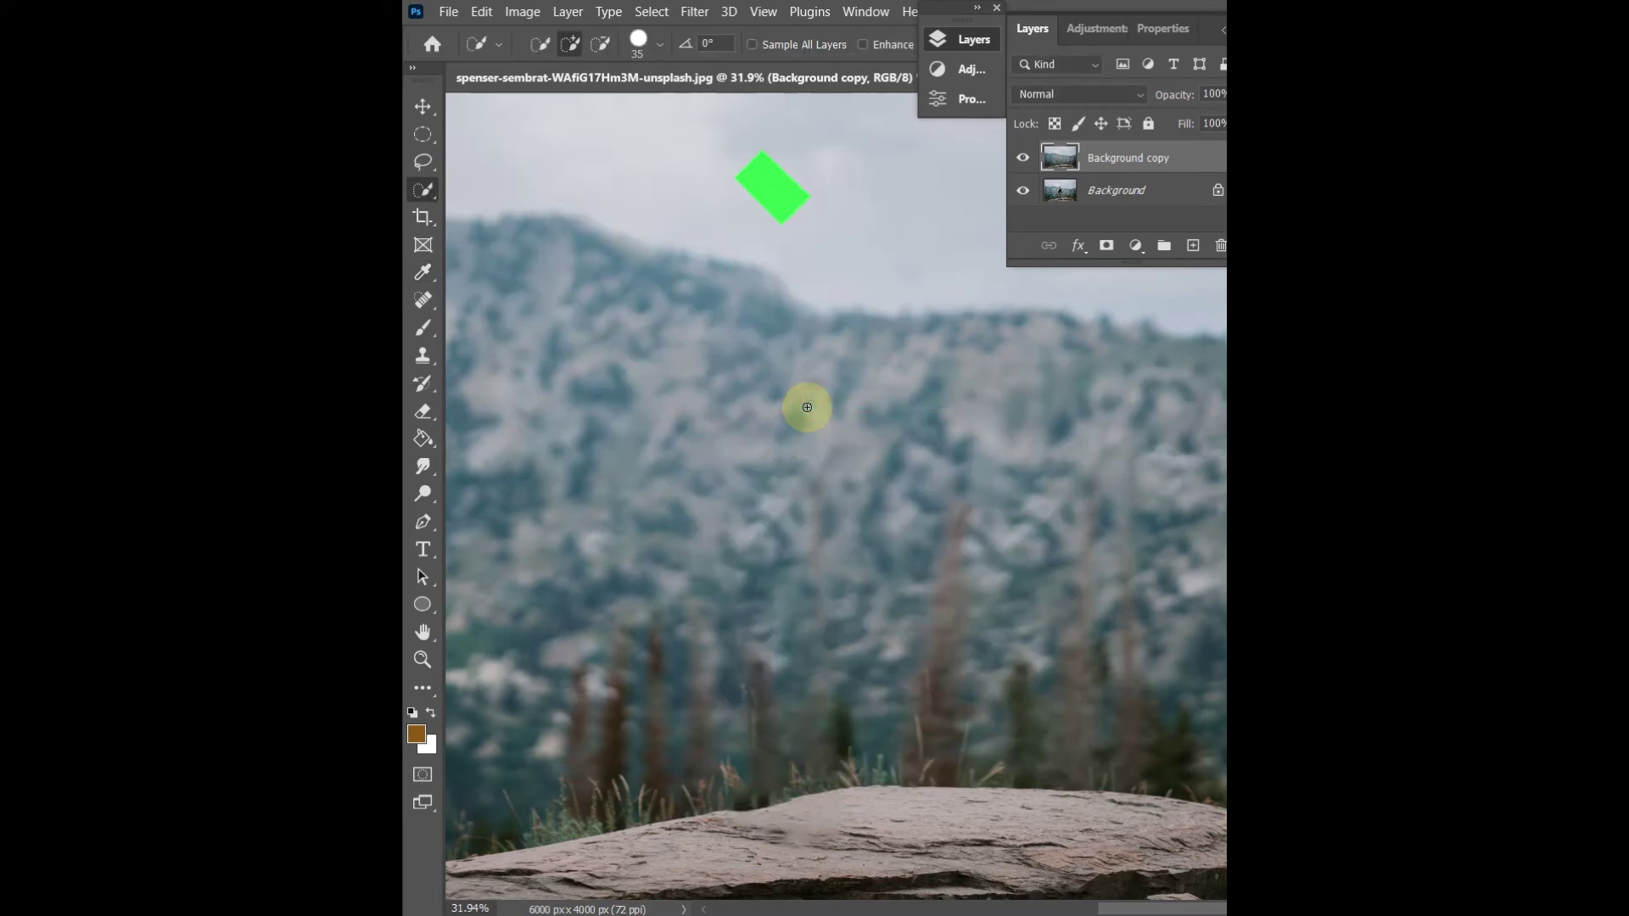
pyautogui.click(1024, 159)
pyautogui.click(1024, 160)
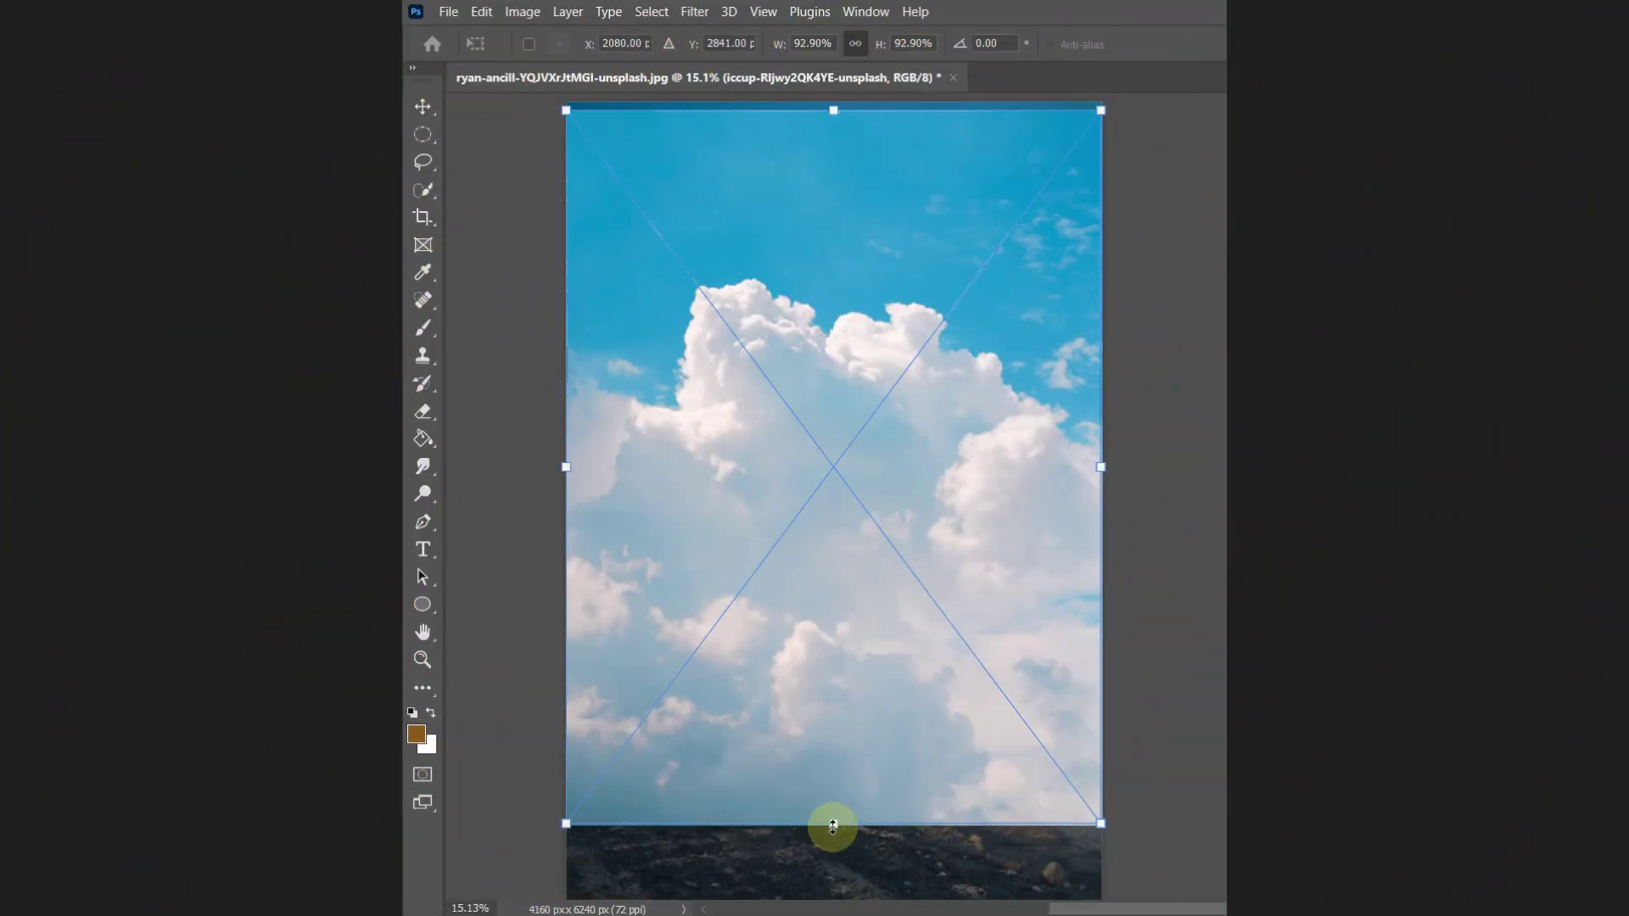
pyautogui.moveTo(832, 825); pyautogui.dragTo(864, 554)
pyautogui.press('Return')
pyautogui.press('y')
pyautogui.moveTo(1095, 555); pyautogui.dragTo(574, 545)
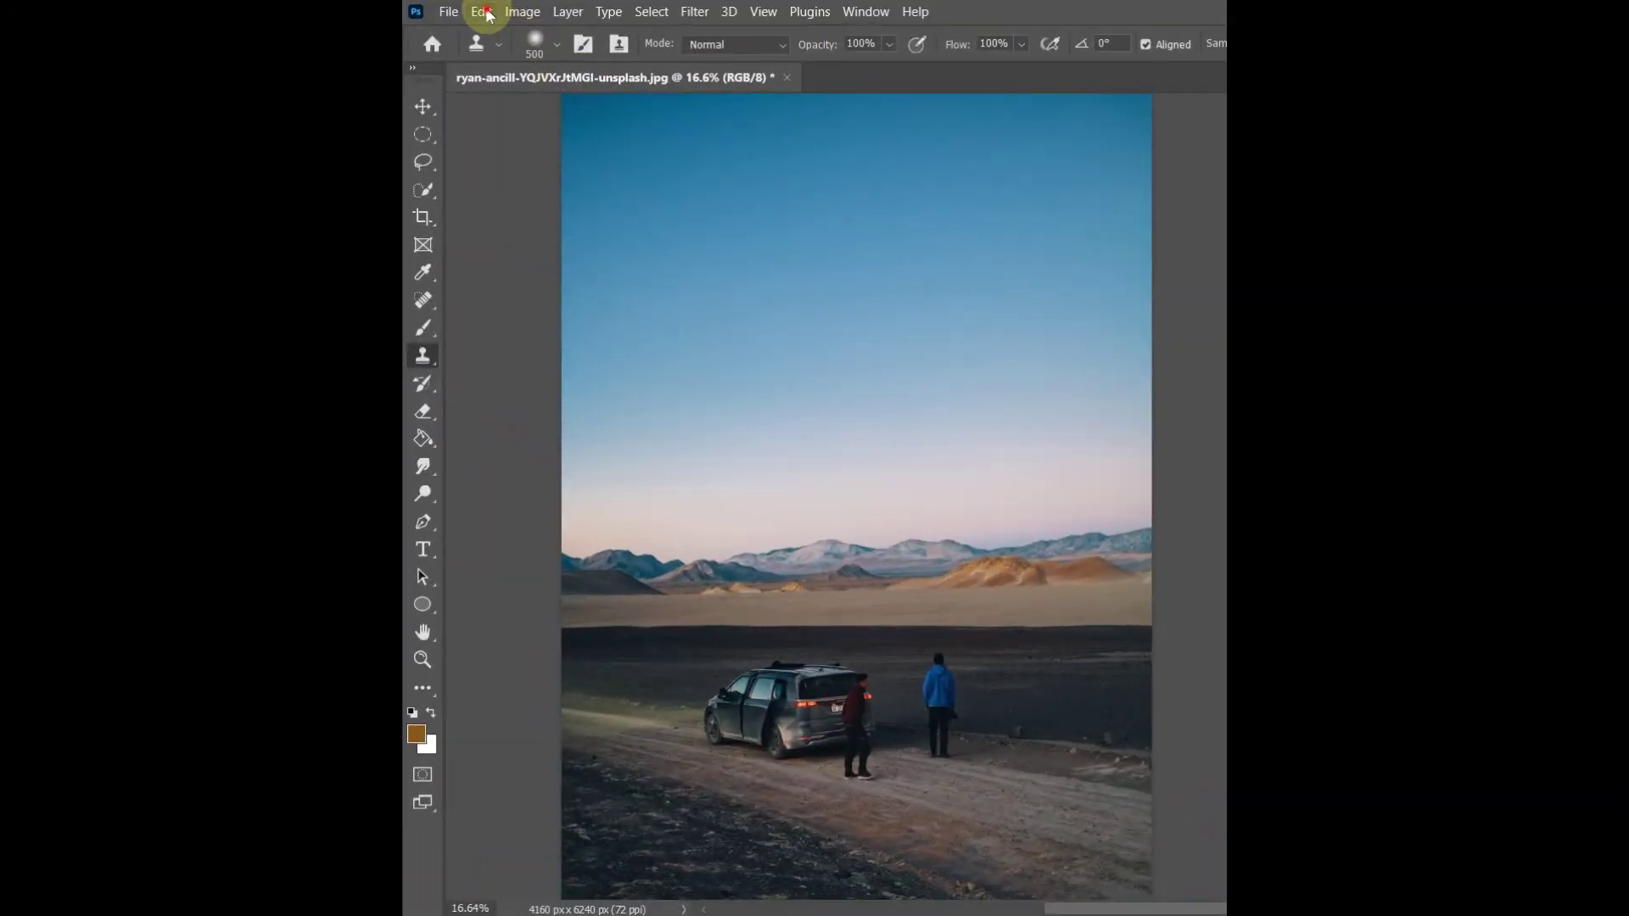
# Replace the desert photo's sky with the red and purple sunset preset using Sky Replacement, output to new layers
pyautogui.click(481, 12)
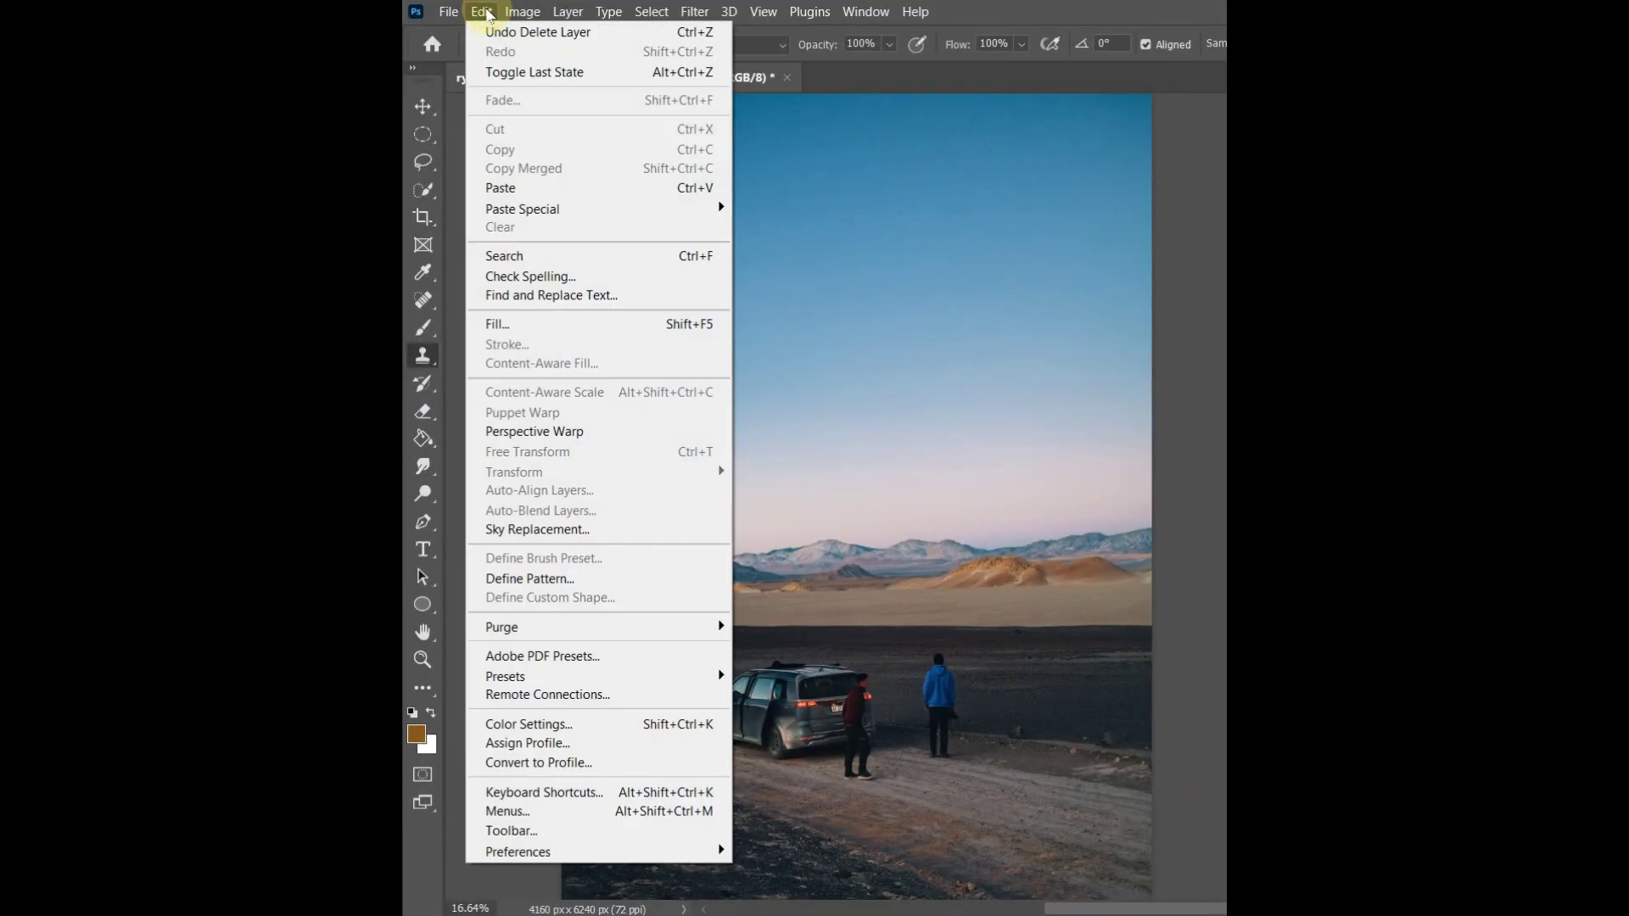
pyautogui.click(517, 529)
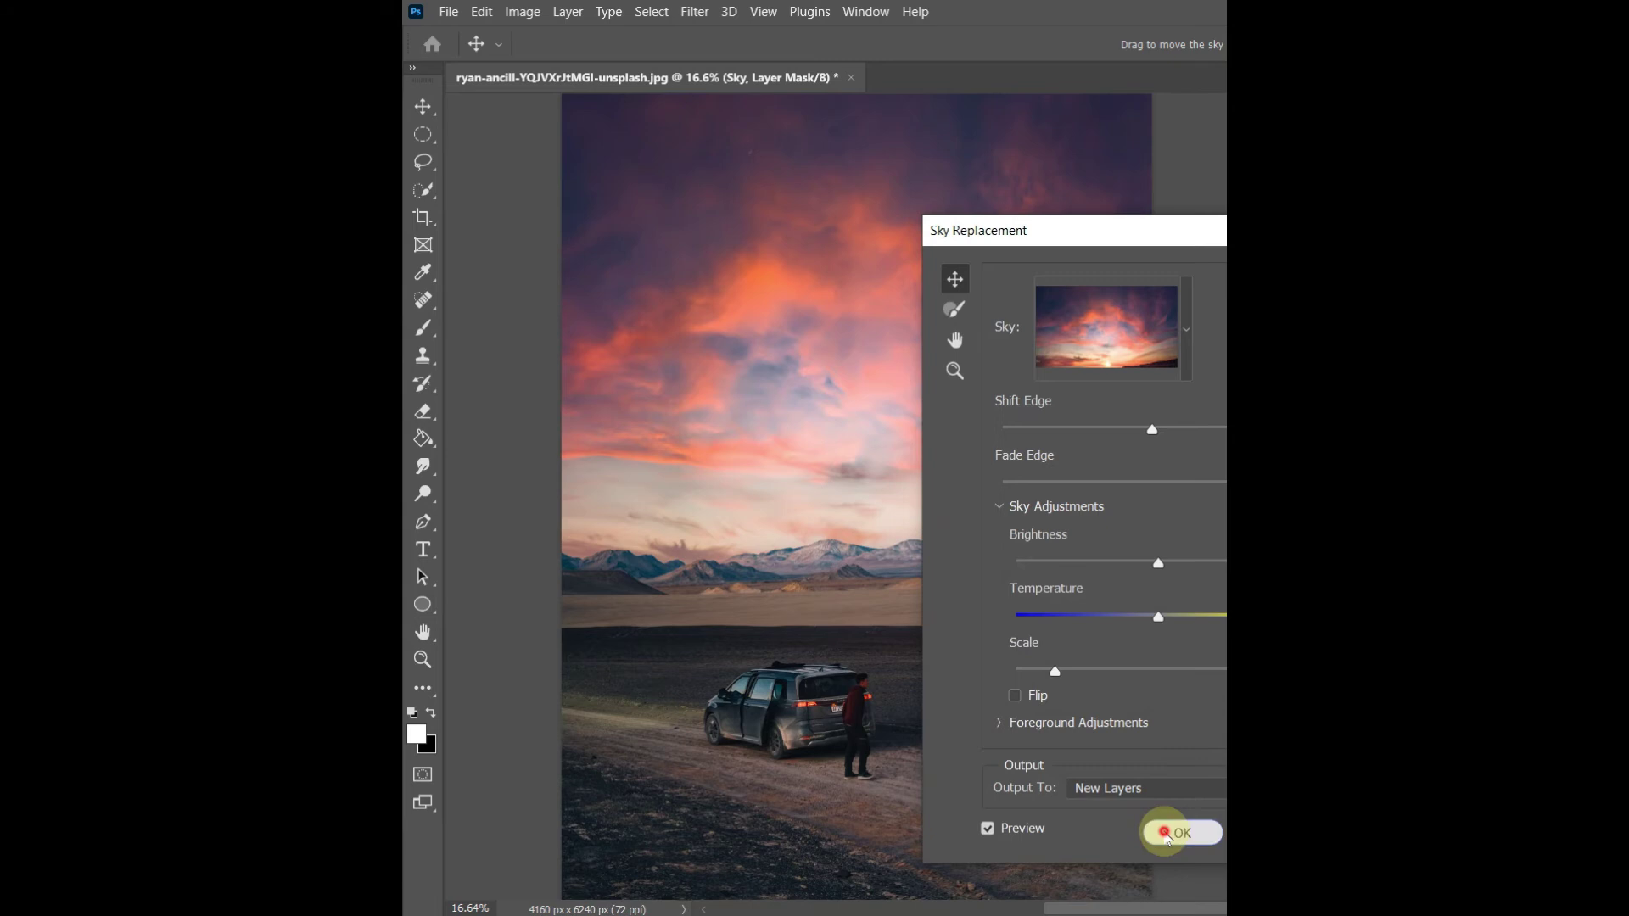
# Apply the configured sunset sky replacement to the desert photo as new layers
pyautogui.click(1165, 834)
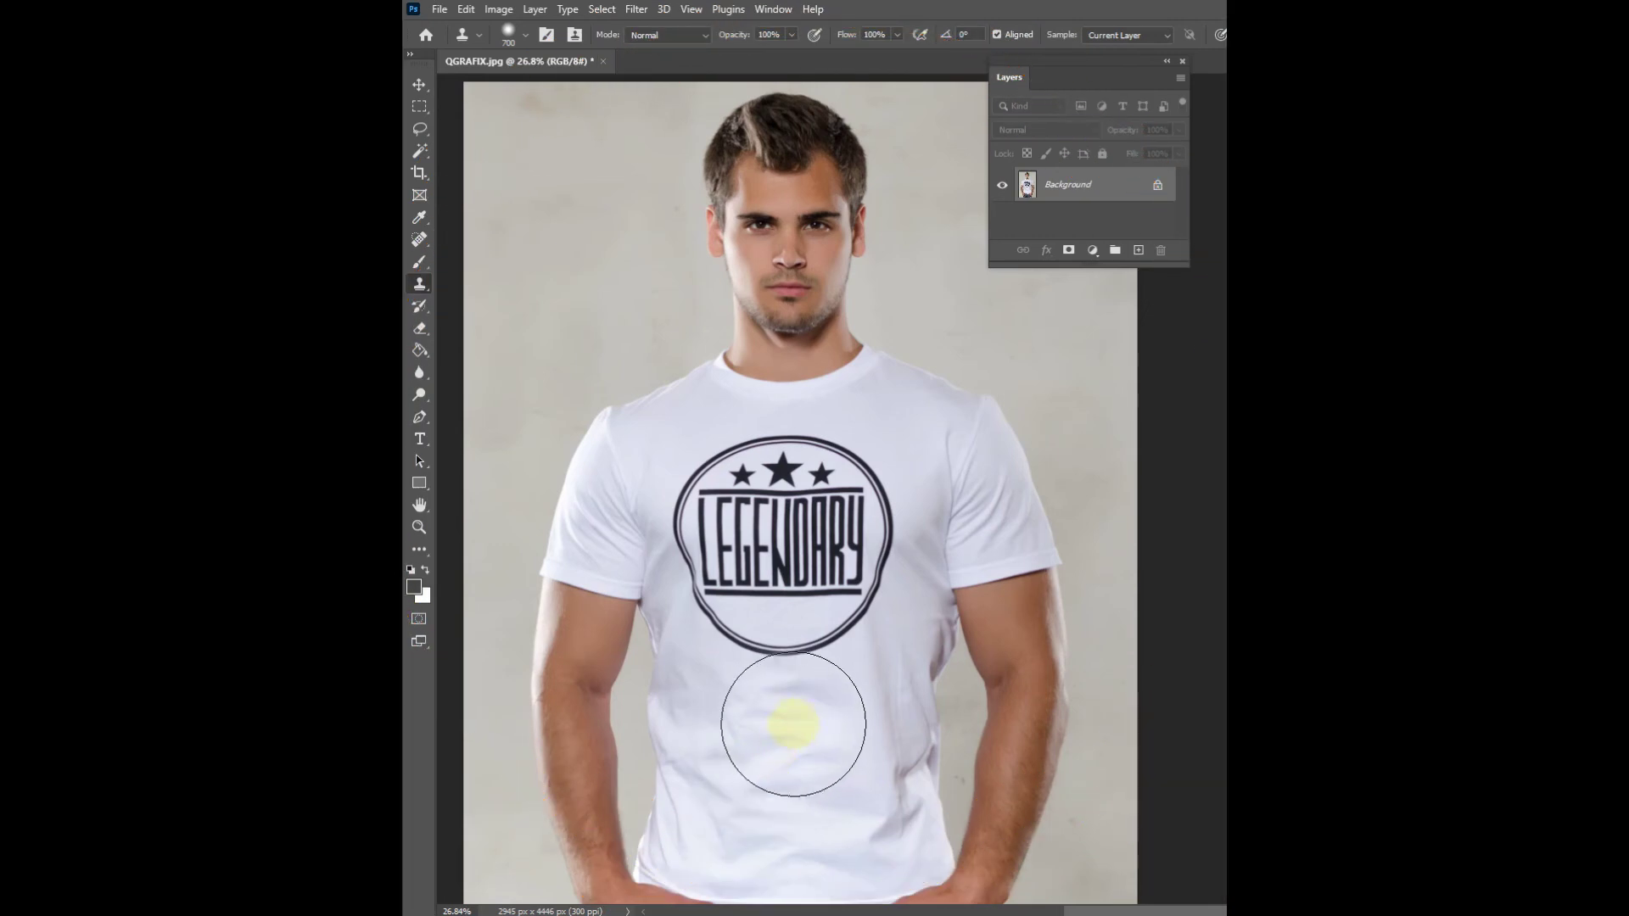
# Try to cover the LEGENDARY logo on the white T-shirt with the Clone Stamp
pyautogui.moveTo(800, 709)
pyautogui.mouseDown()
pyautogui.moveTo(804, 655)
pyautogui.moveTo(856, 547)
pyautogui.moveTo(792, 660)
pyautogui.moveTo(748, 648)
pyautogui.moveTo(720, 549)
pyautogui.moveTo(783, 559)
pyautogui.moveTo(817, 511)
pyautogui.mouseUp()
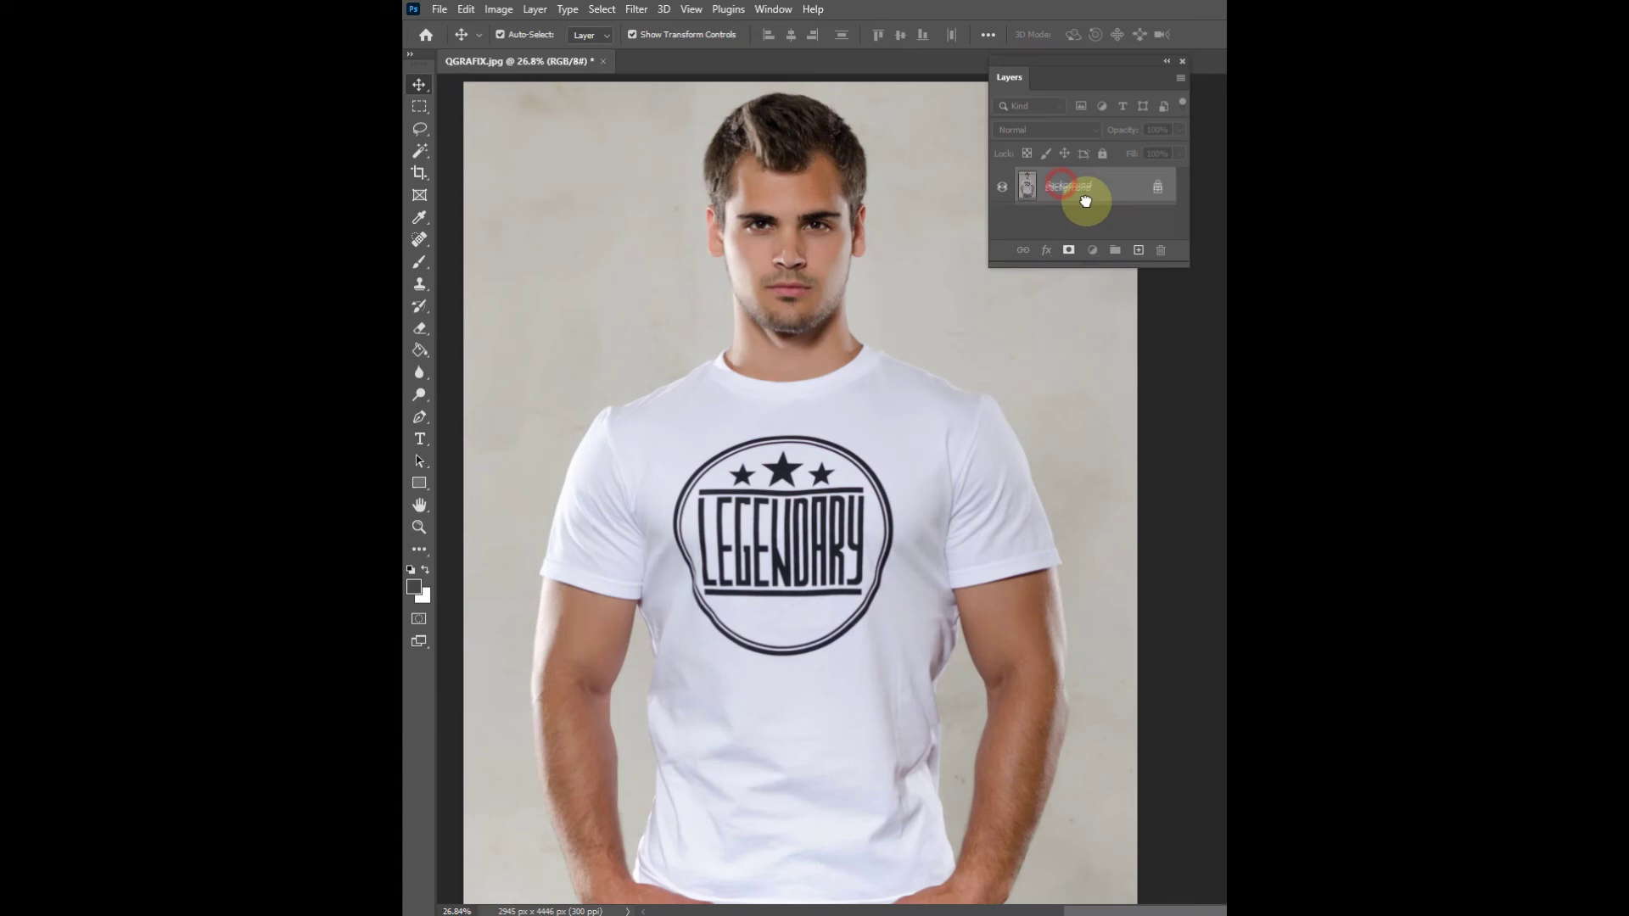
# Duplicate the Background layer and draw a rectangular marquee selection around the T-shirt's LEGENDARY logo on the copy
pyautogui.moveTo(1085, 201); pyautogui.dragTo(1139, 250)
pyautogui.click(419, 106)
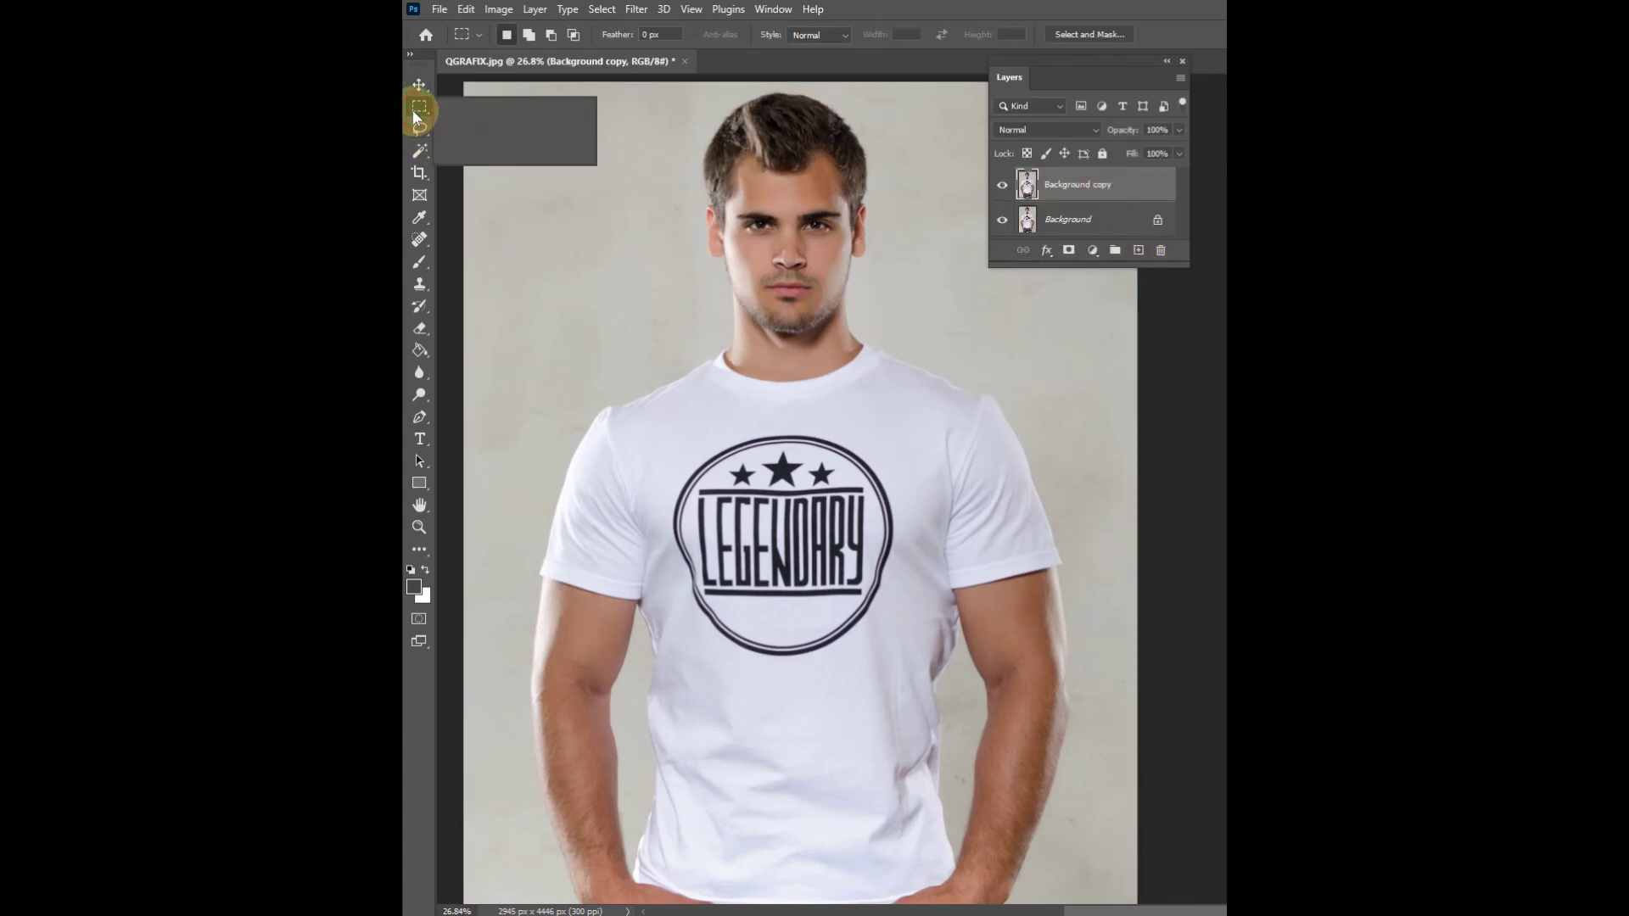
pyautogui.click(496, 101)
pyautogui.moveTo(740, 464); pyautogui.dragTo(897, 660)
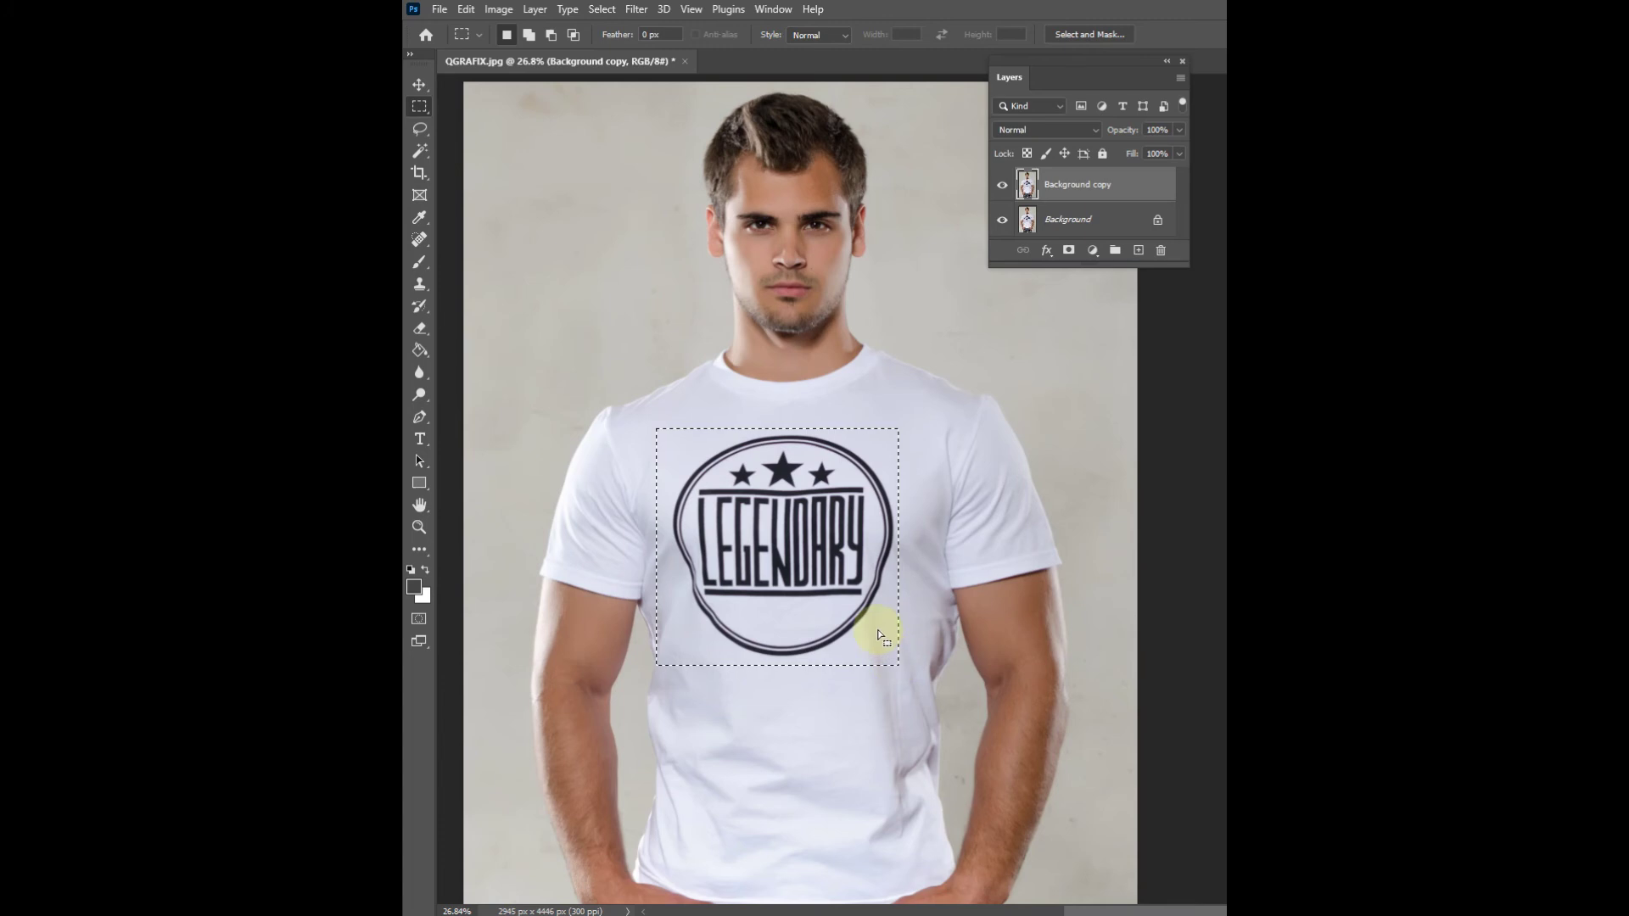
# Narrow the selection to the logo's dark artwork using Color Range set to Shadows, and increase its range
pyautogui.click(604, 8)
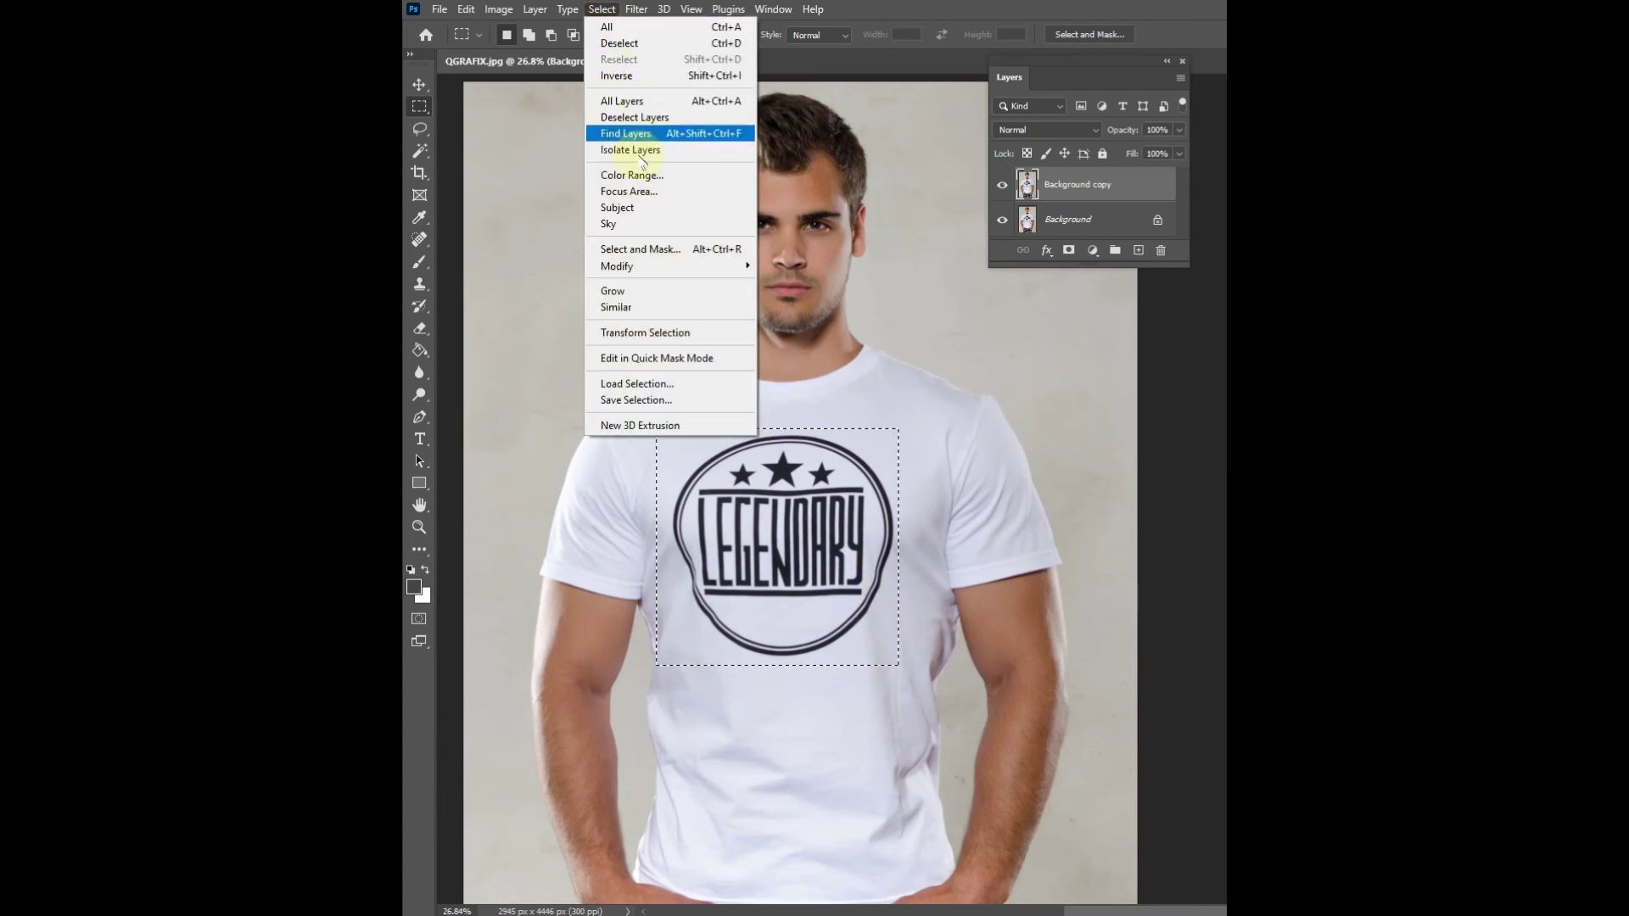
pyautogui.click(640, 175)
pyautogui.moveTo(1123, 153); pyautogui.dragTo(879, 120)
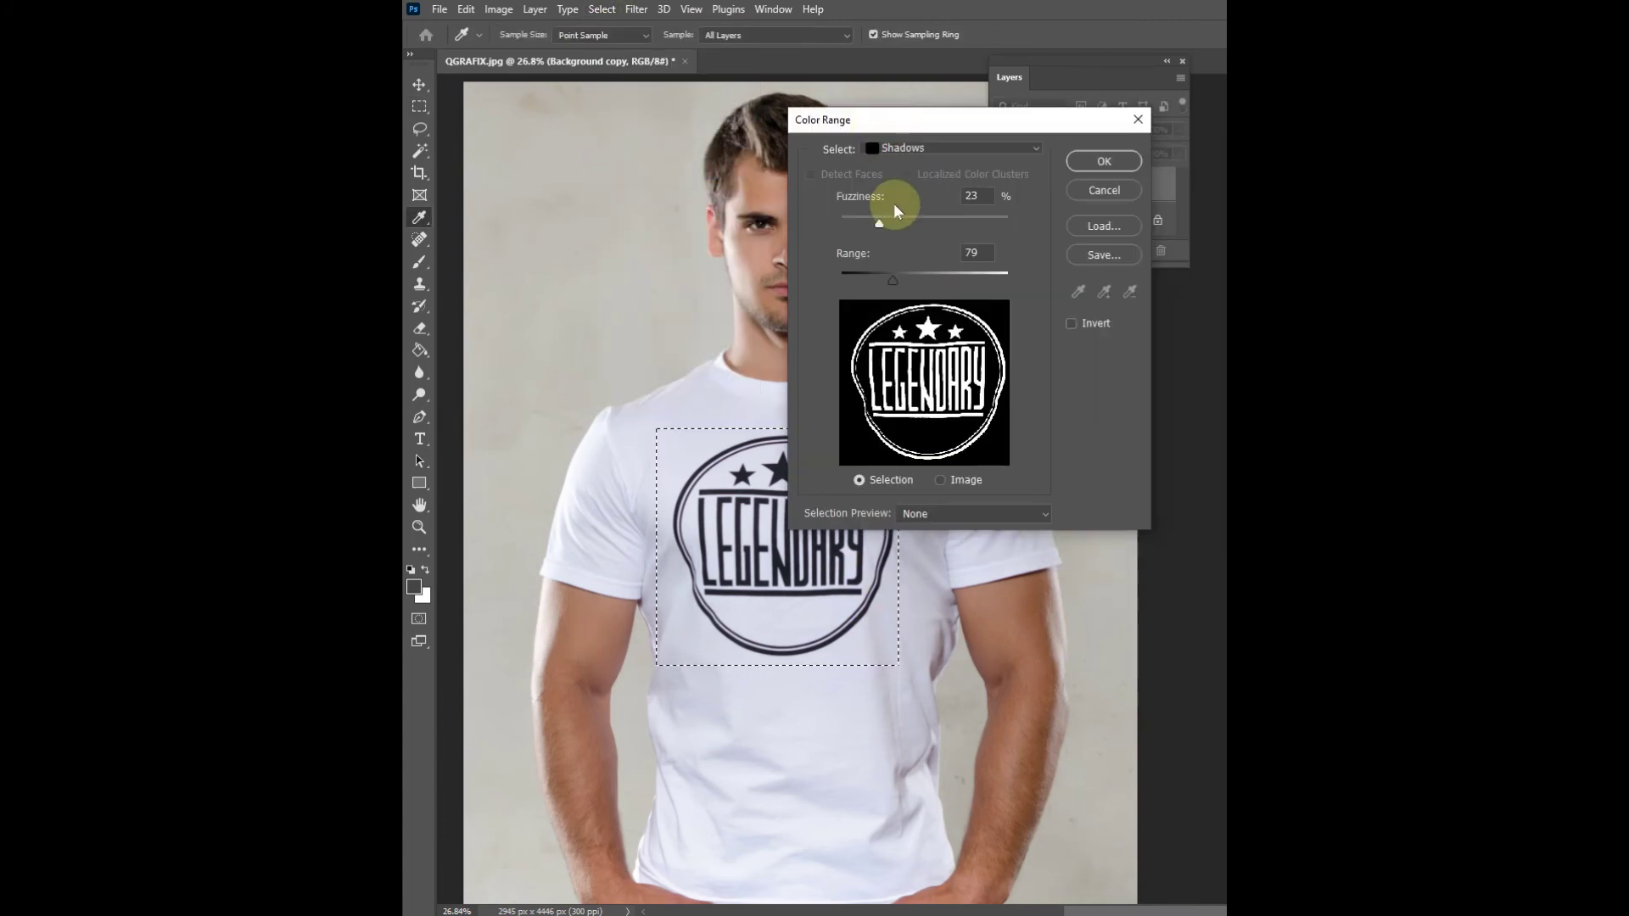
pyautogui.click(895, 148)
pyautogui.click(925, 341)
pyautogui.moveTo(897, 280); pyautogui.dragTo(908, 280)
pyautogui.click(1090, 161)
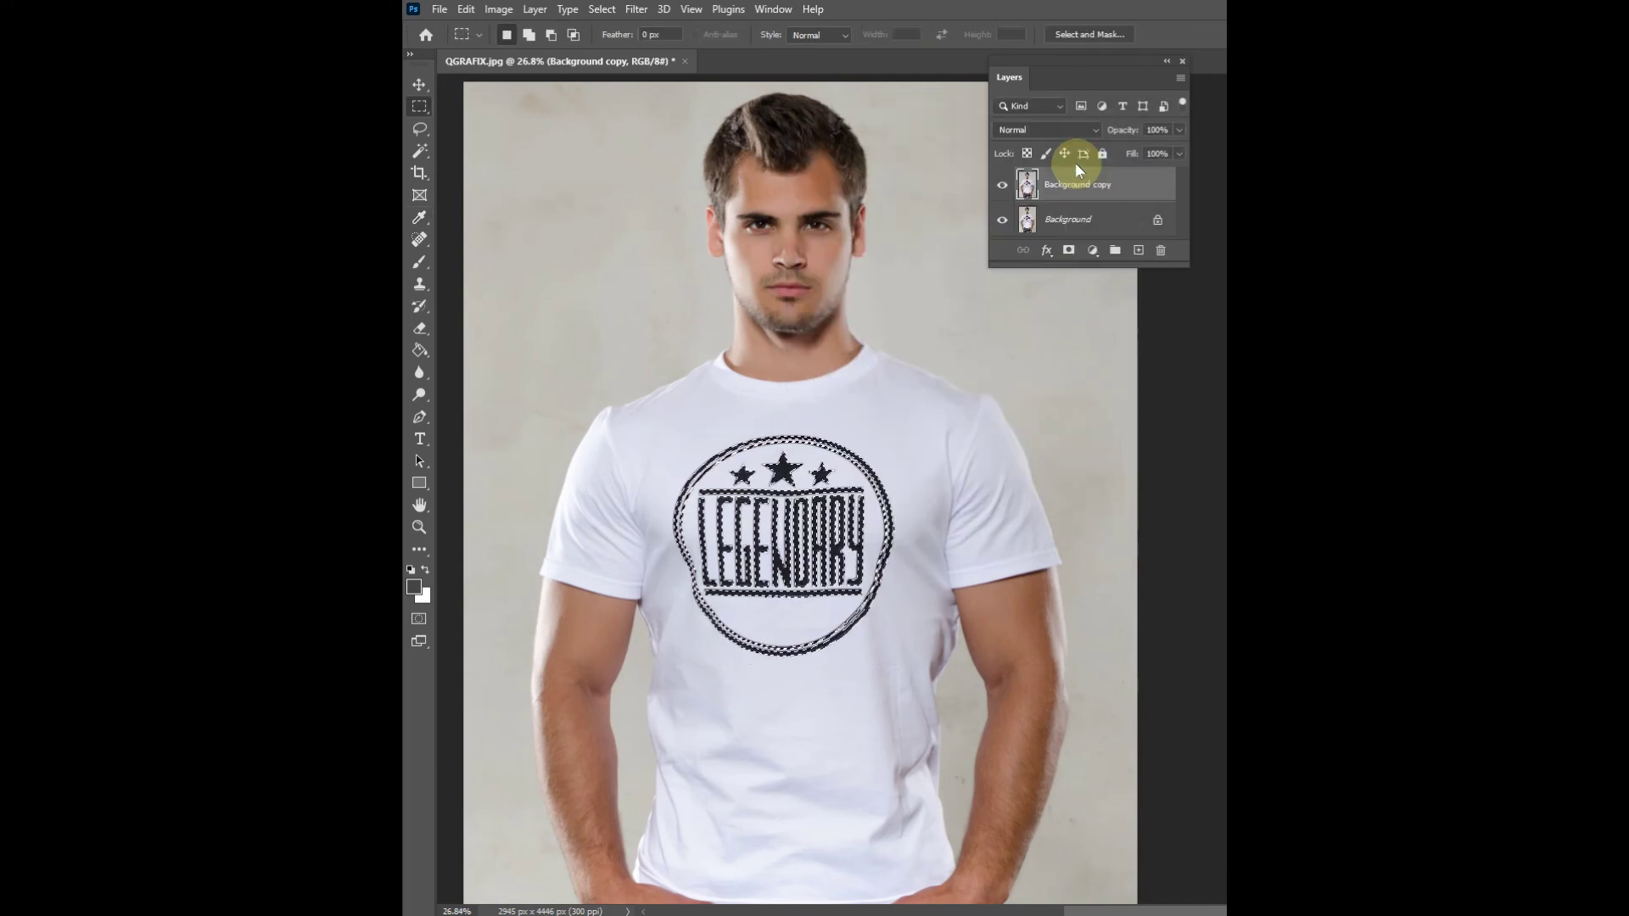
# Expand the logo selection by 40 pixels
pyautogui.click(597, 9)
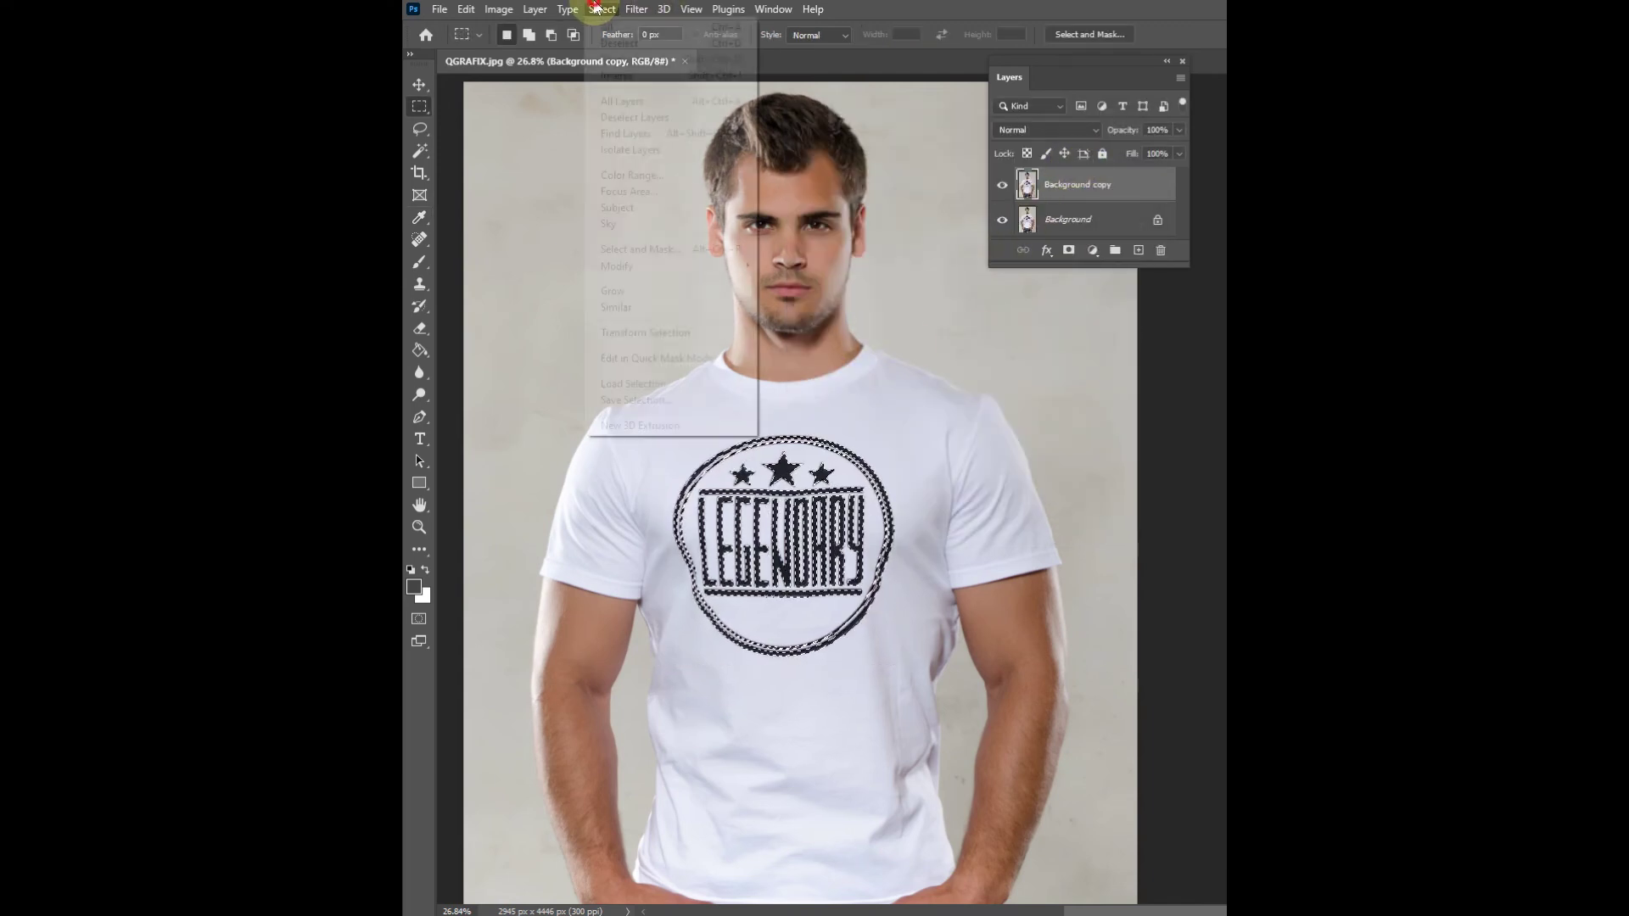
pyautogui.click(635, 268)
pyautogui.click(806, 302)
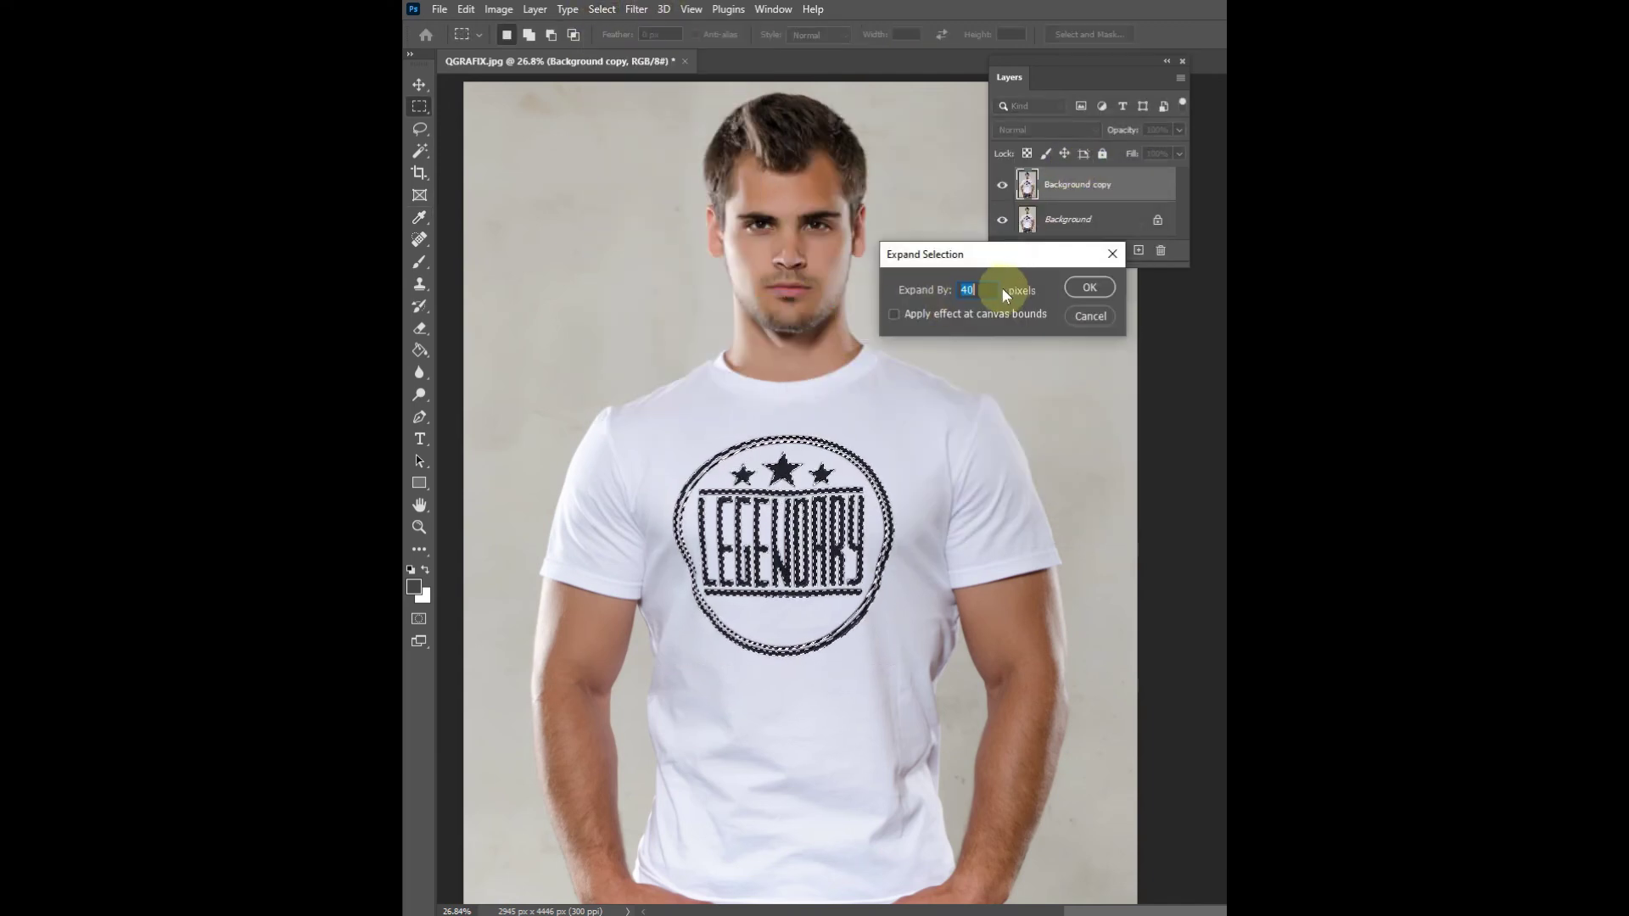
pyautogui.click(1095, 282)
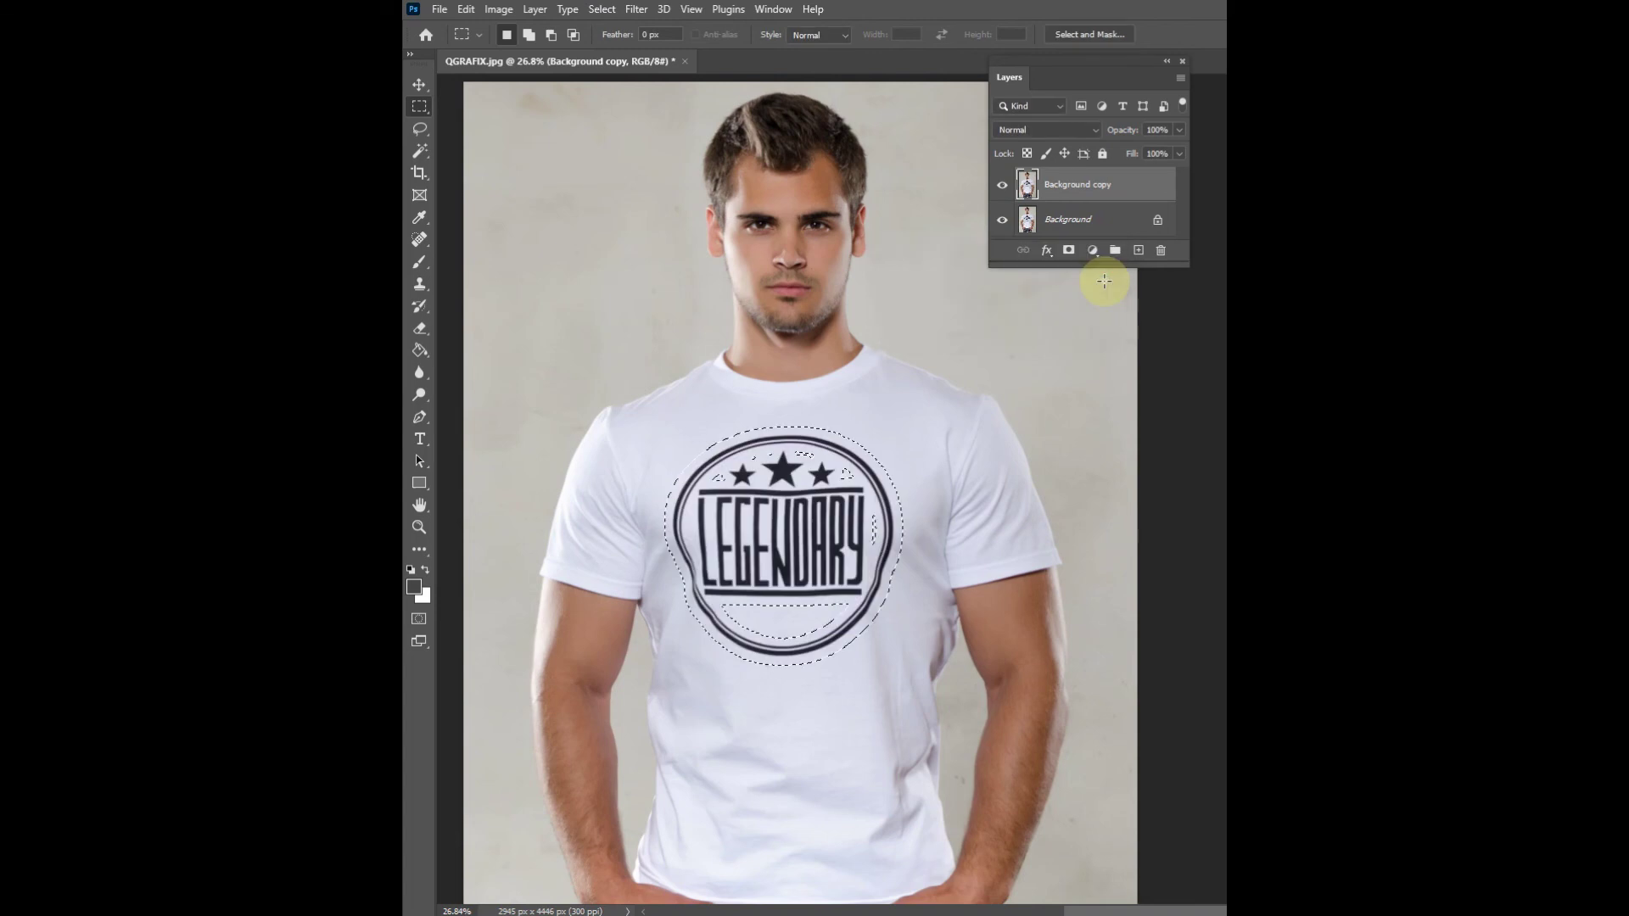
# Remove the logo from the T-shirt by filling the selection with Content-Aware at 100% opacity, and deselect
pyautogui.rightClick(844, 479)
pyautogui.click(912, 677)
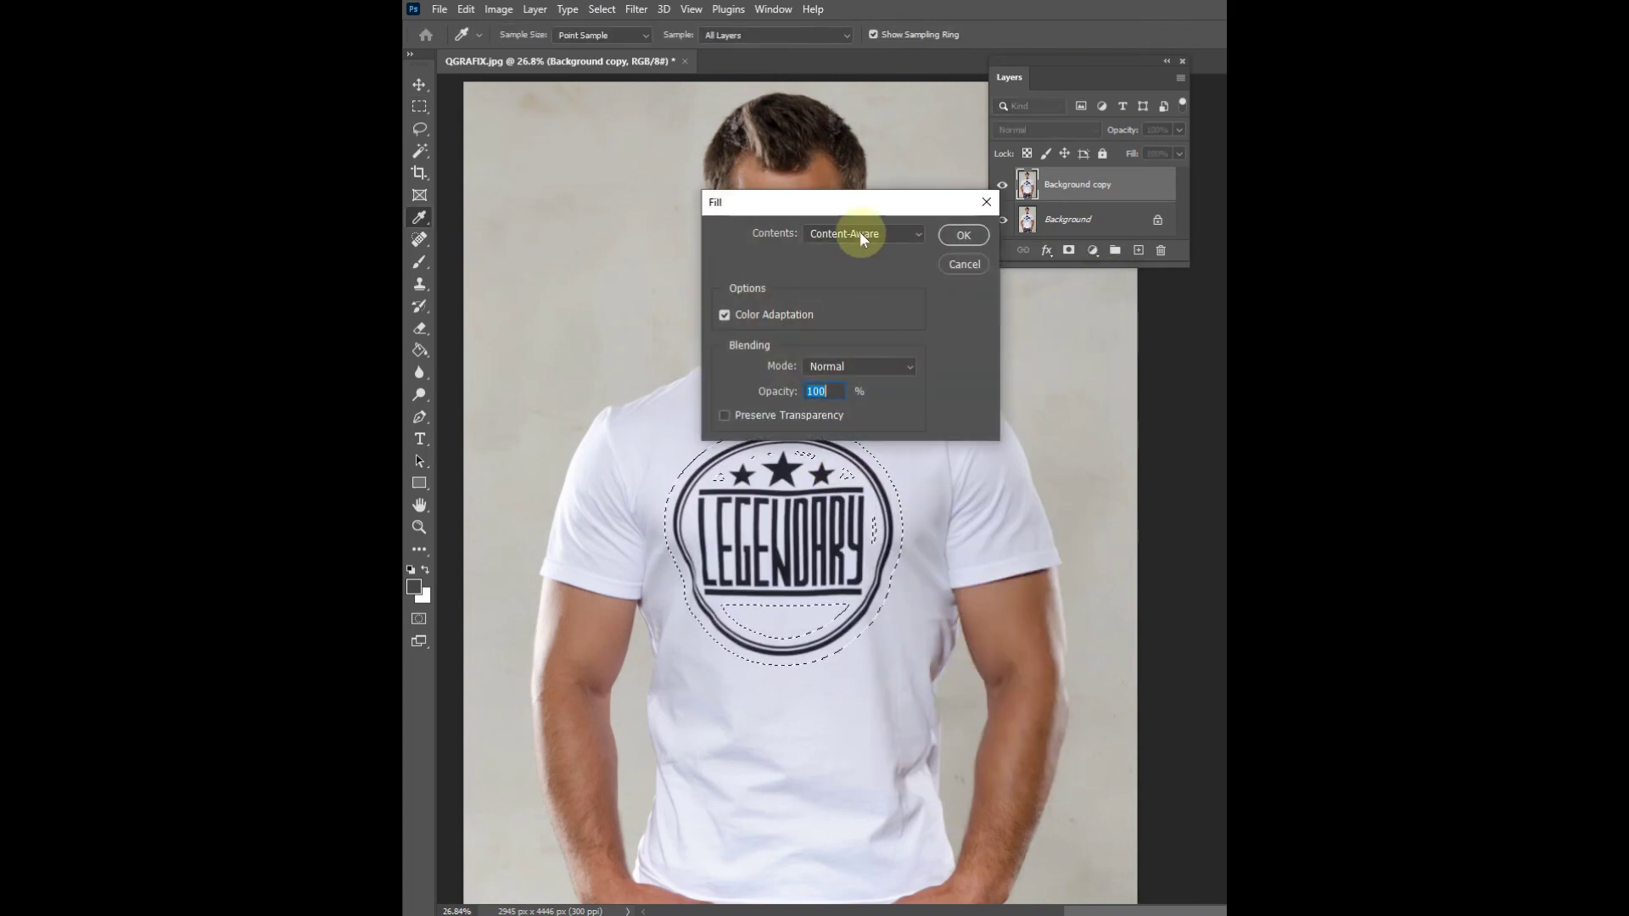
pyautogui.click(954, 236)
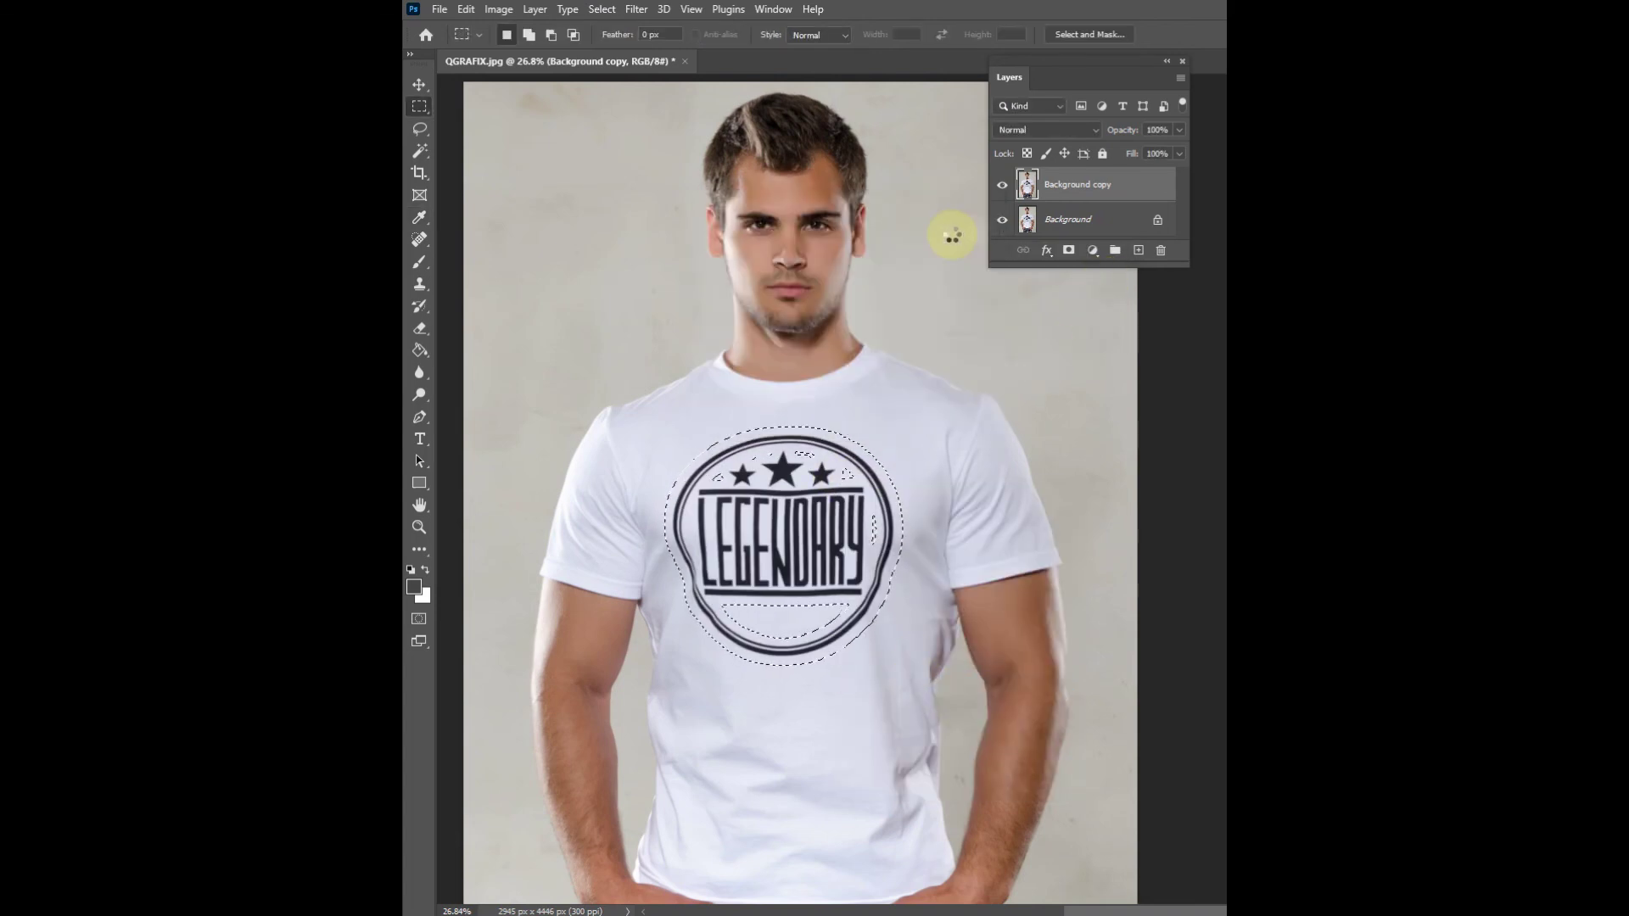
pyautogui.rightClick(806, 519)
pyautogui.click(836, 531)
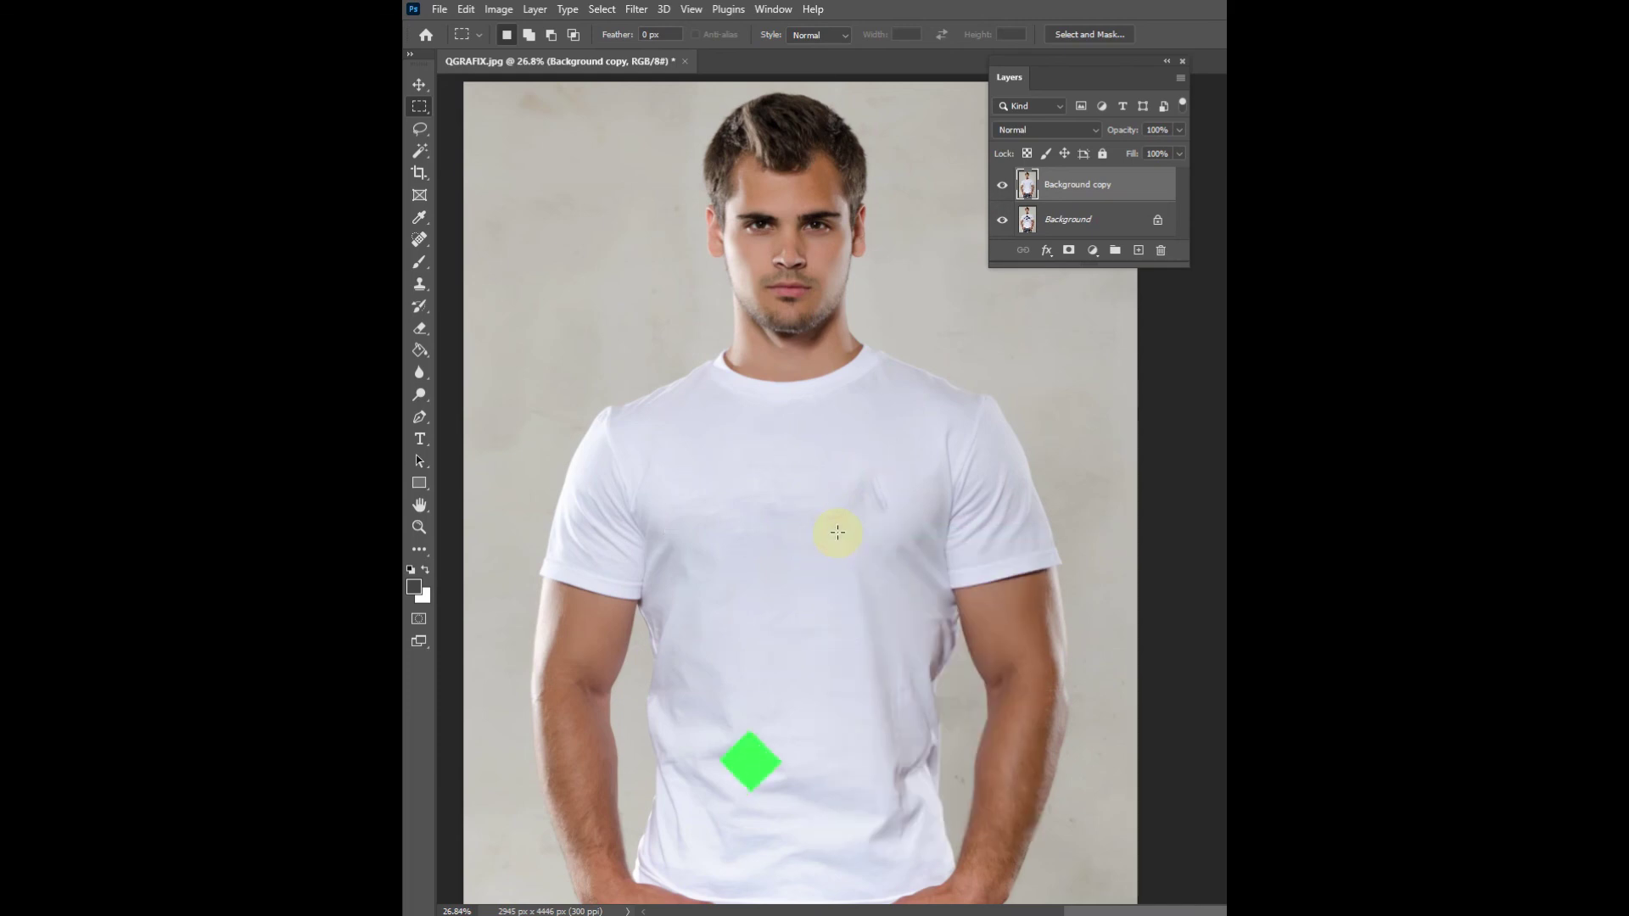